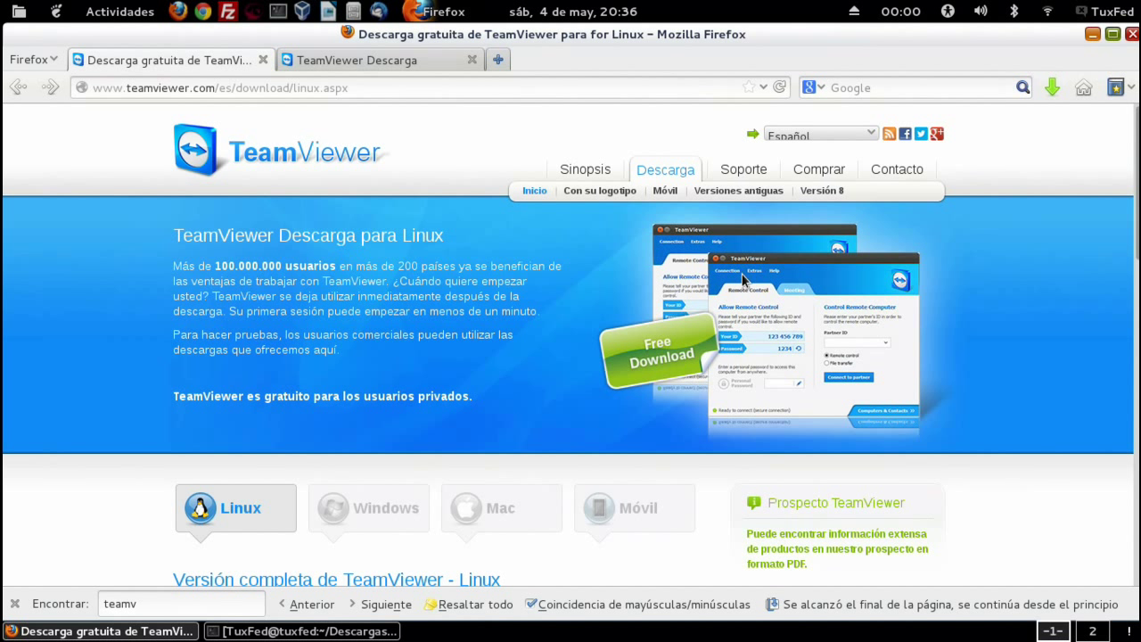
- Open TeamViewer's older versions page and examine the version 7.x Linux packages, especially the rpm for Red Hat 6, CentOS 6 and Fedora
left_click(745, 191)
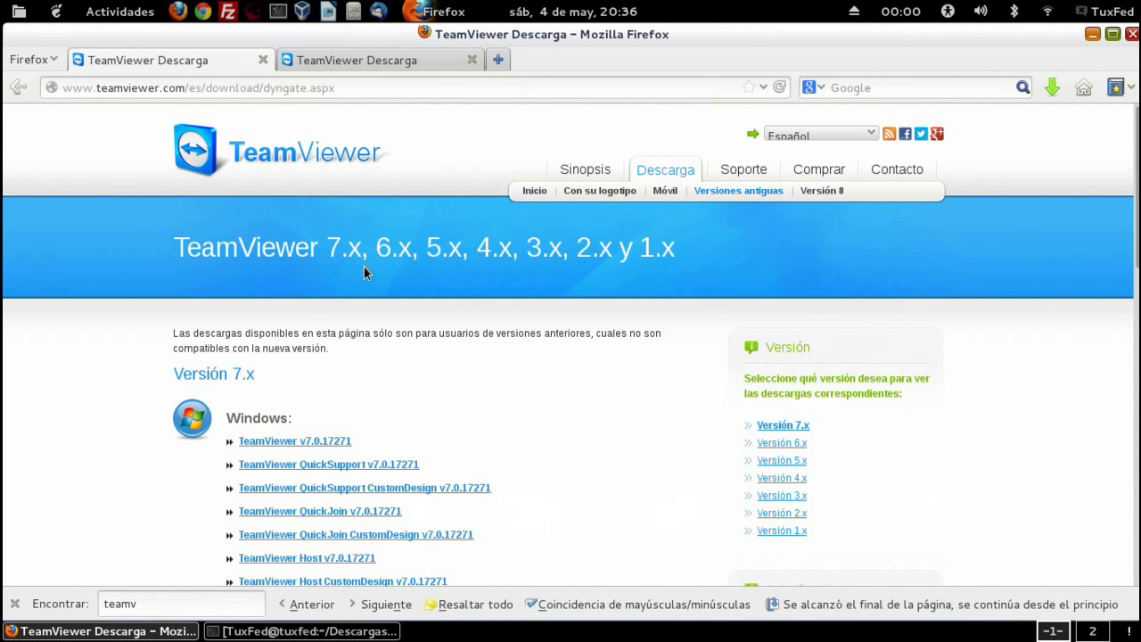
scroll(216, 305, "down", 3)
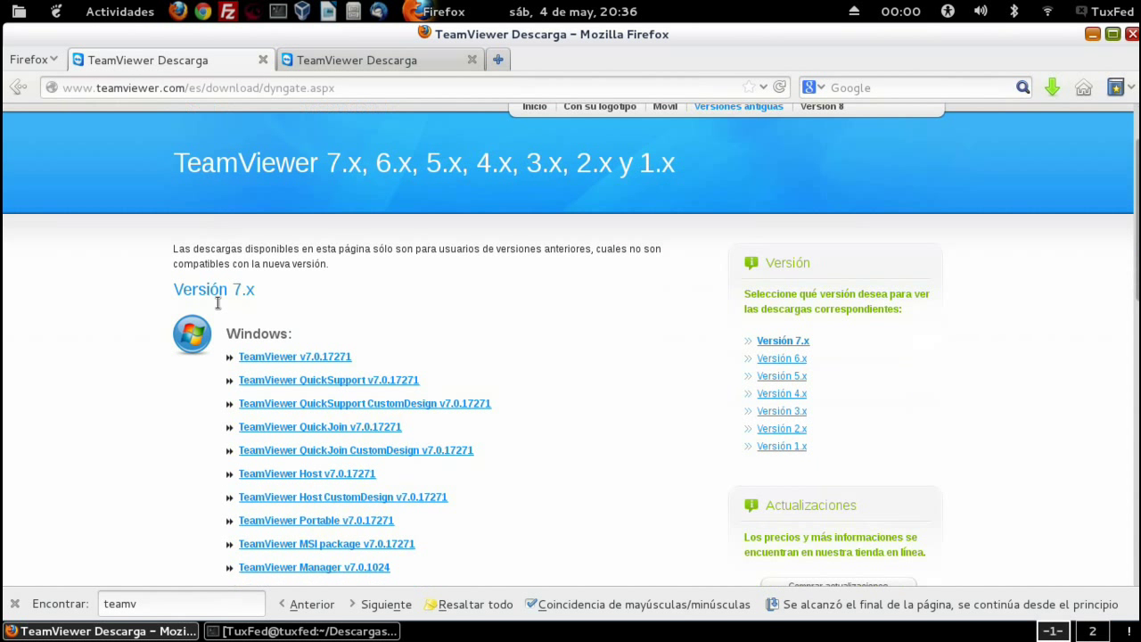
scroll(216, 307, "down", 1)
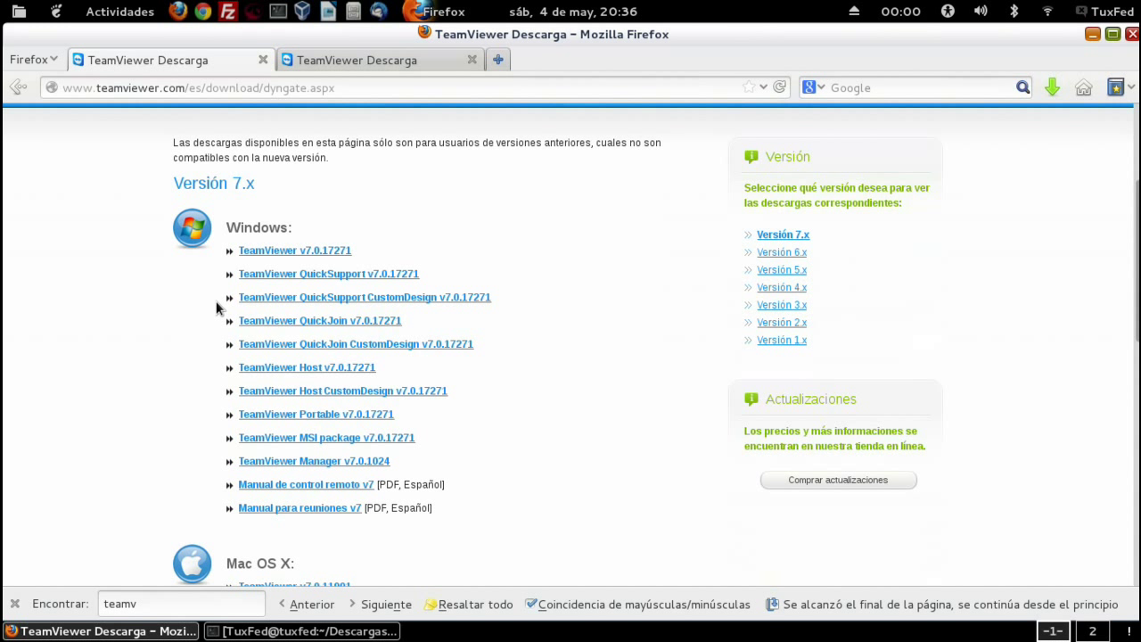
scroll(216, 308, "down", 1)
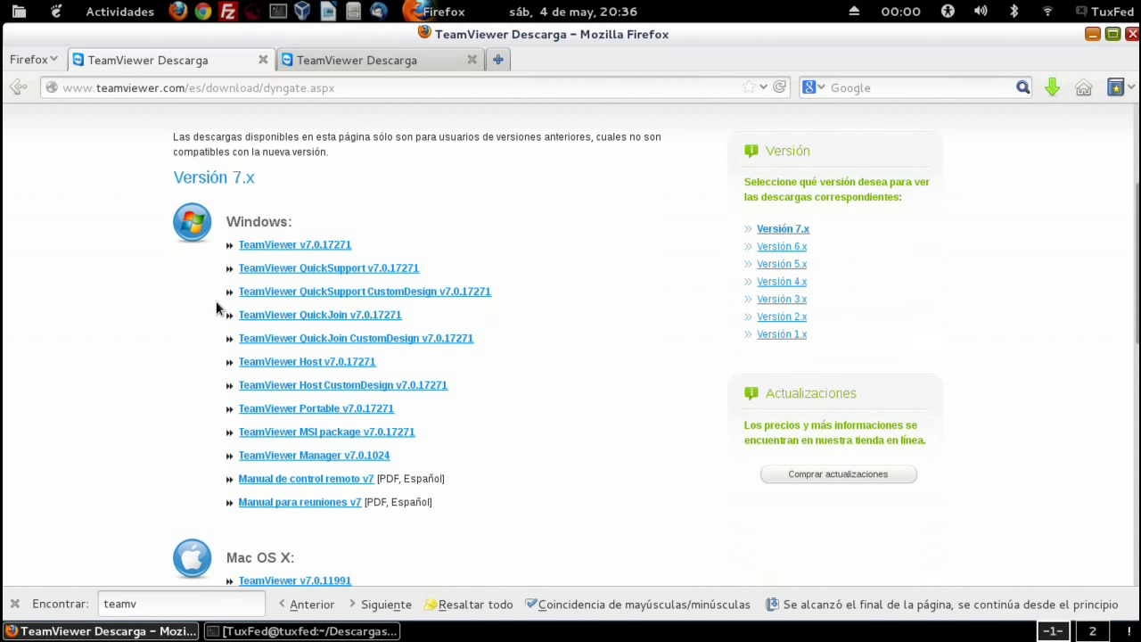
scroll(217, 307, "down", 1)
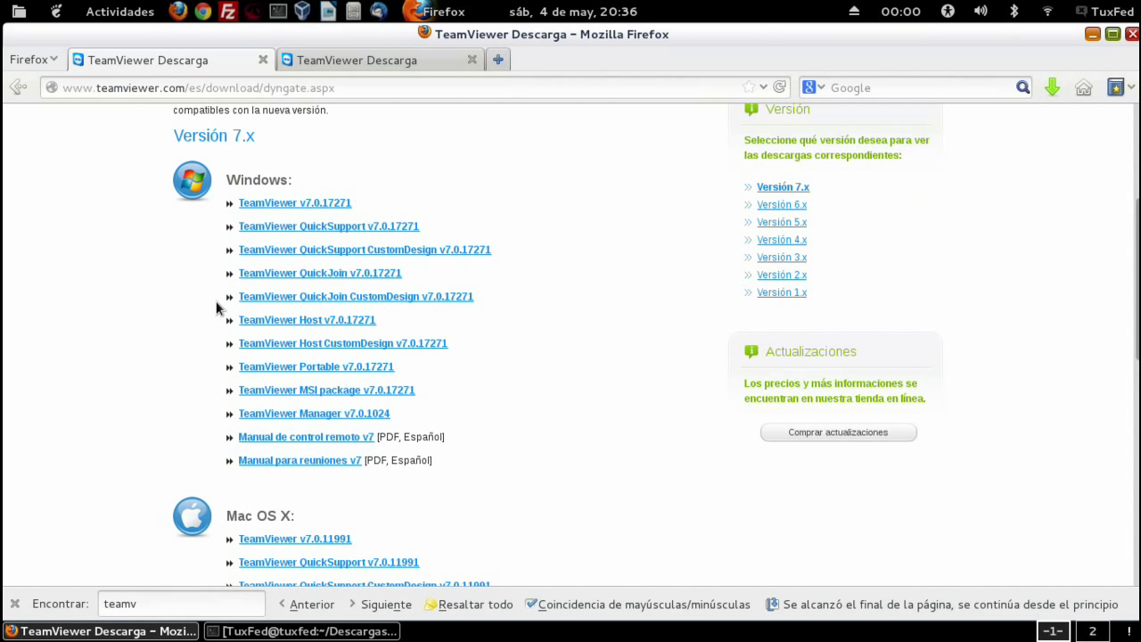
scroll(216, 308, "down", 1)
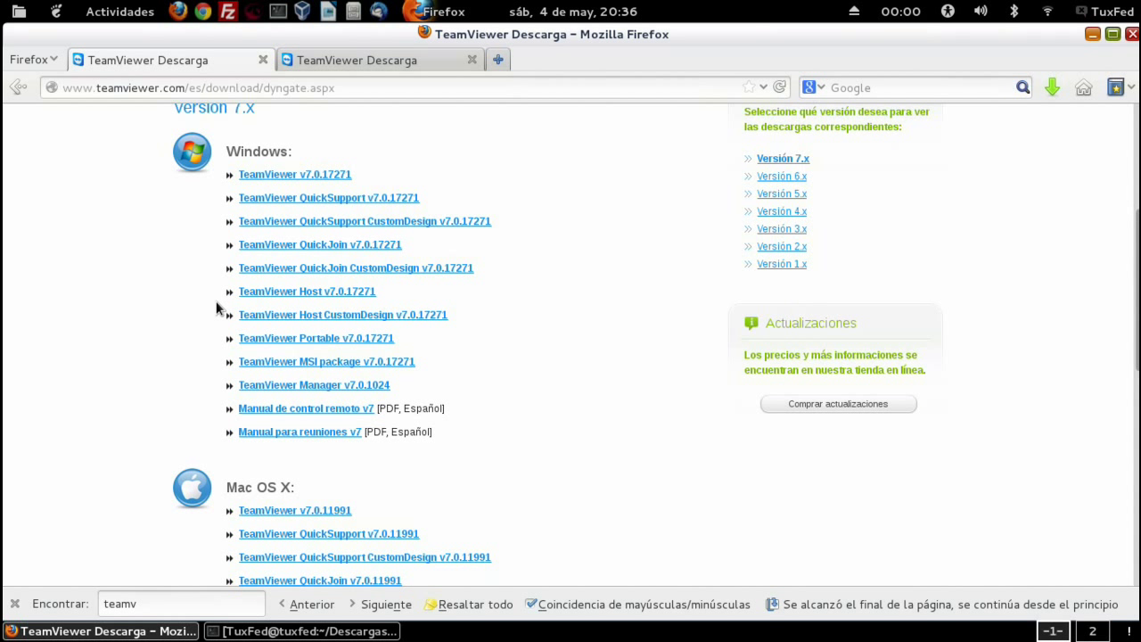
scroll(217, 308, "down", 8)
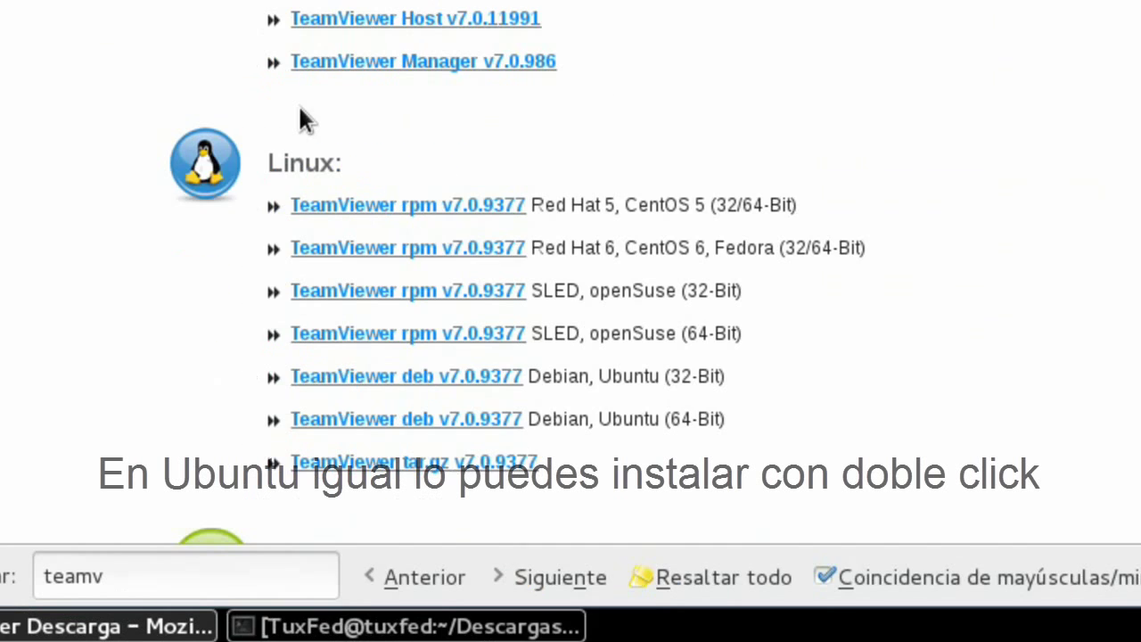
triple_click(761, 249)
left_click(883, 168)
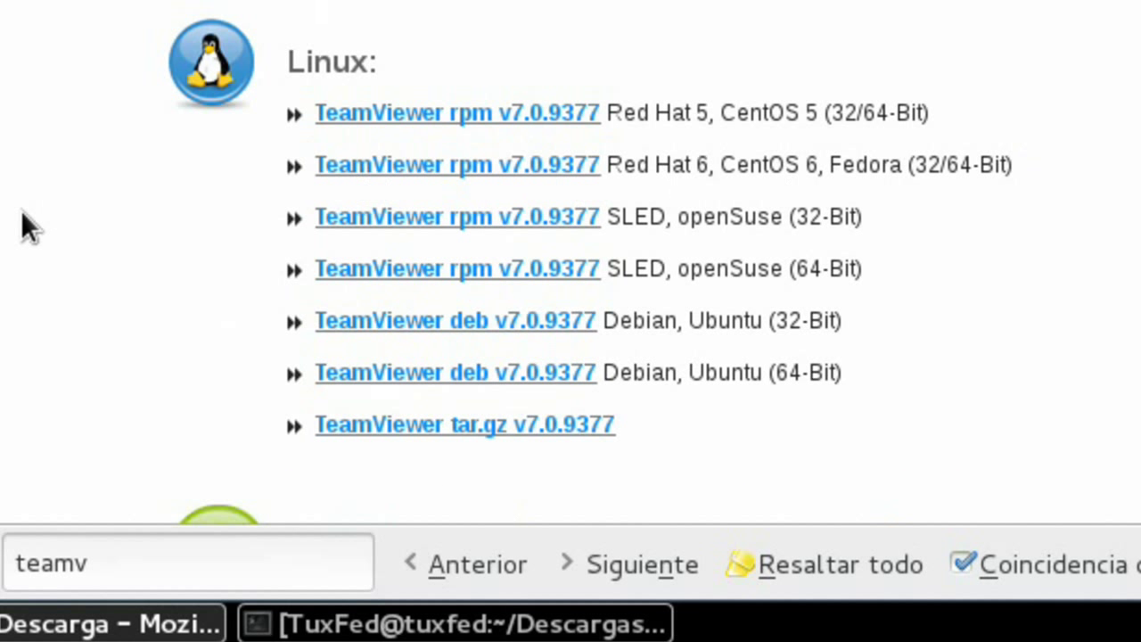
scroll(20, 210, "up", 10)
left_click_drag(20, 210, 693, 85)
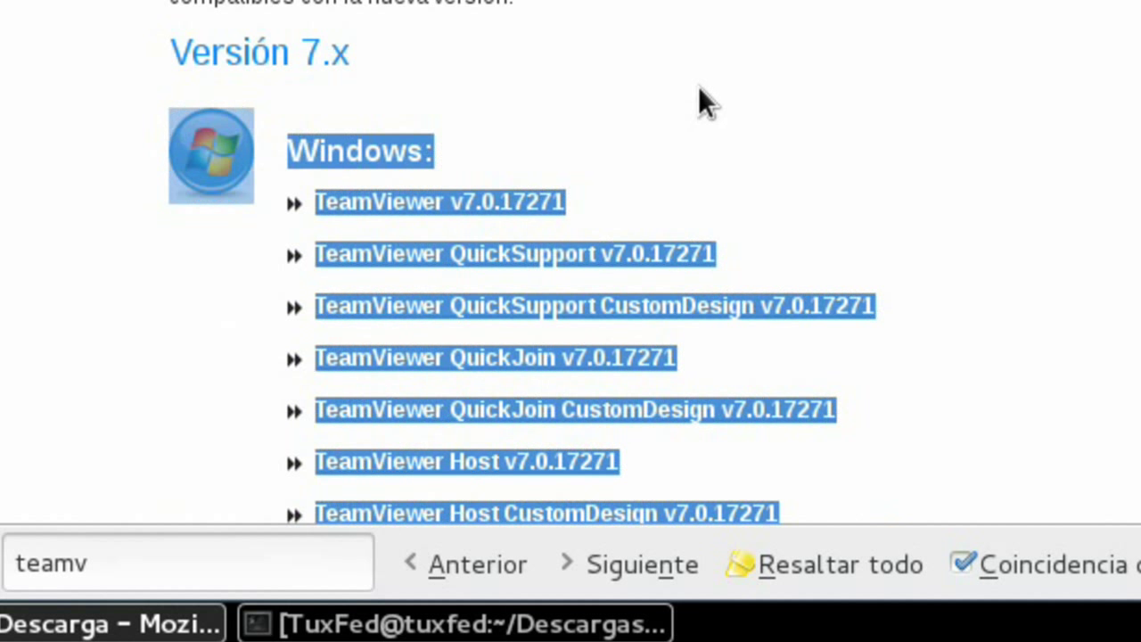
left_click(698, 89)
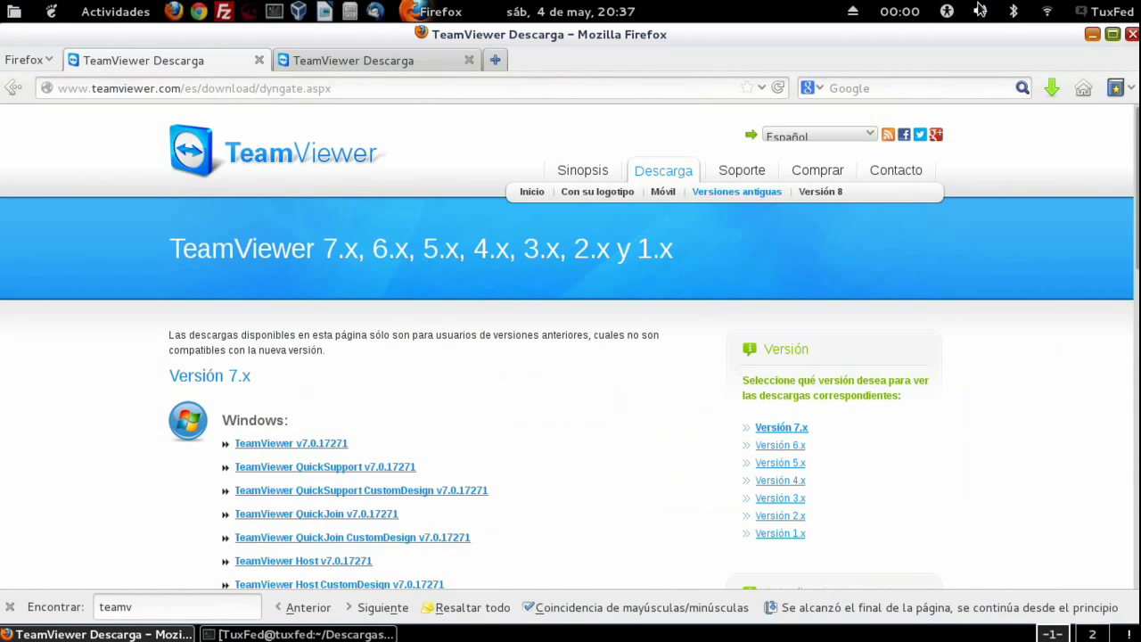
- Switch to the terminal, run su in the Linux folder session, and go to the session already logged in as root
left_click(1092, 34)
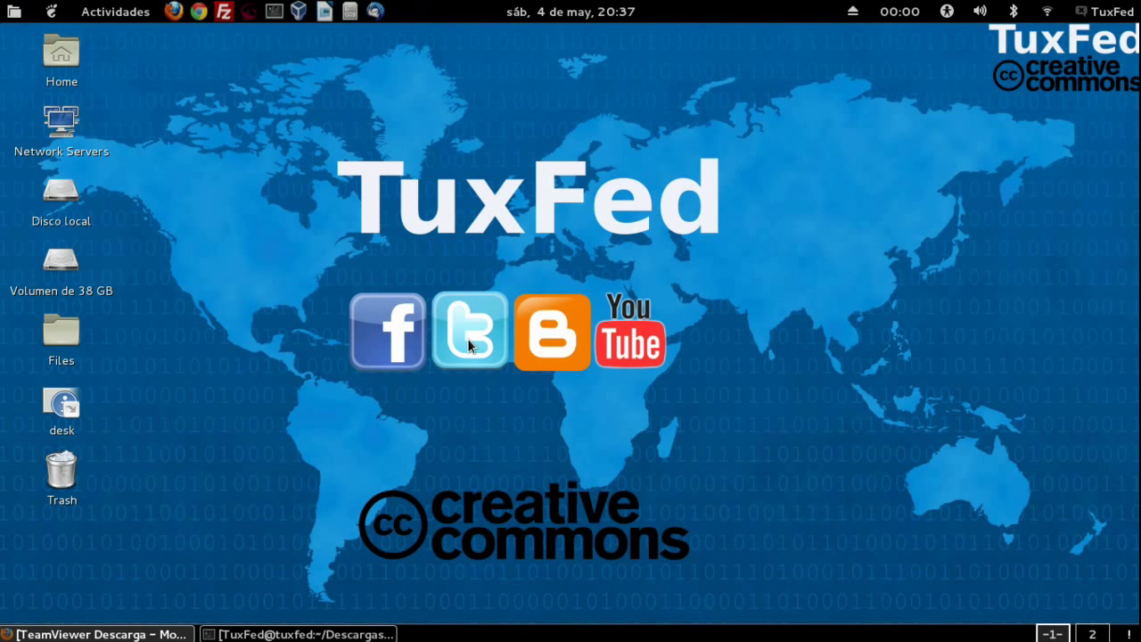
left_click(287, 629)
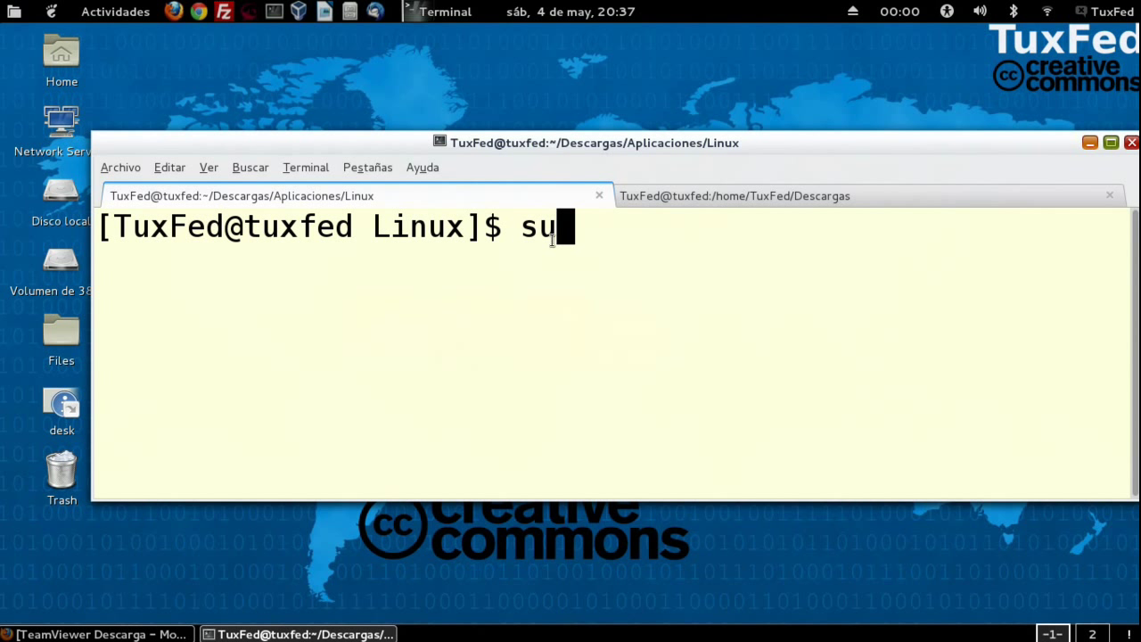
key("Return")
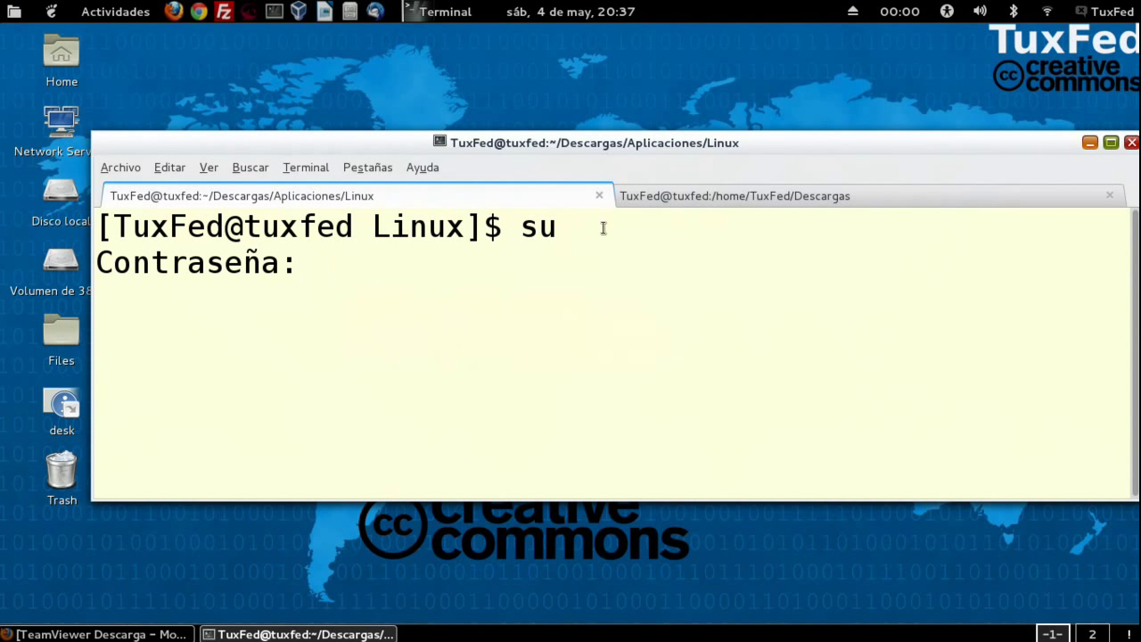
left_click(687, 191)
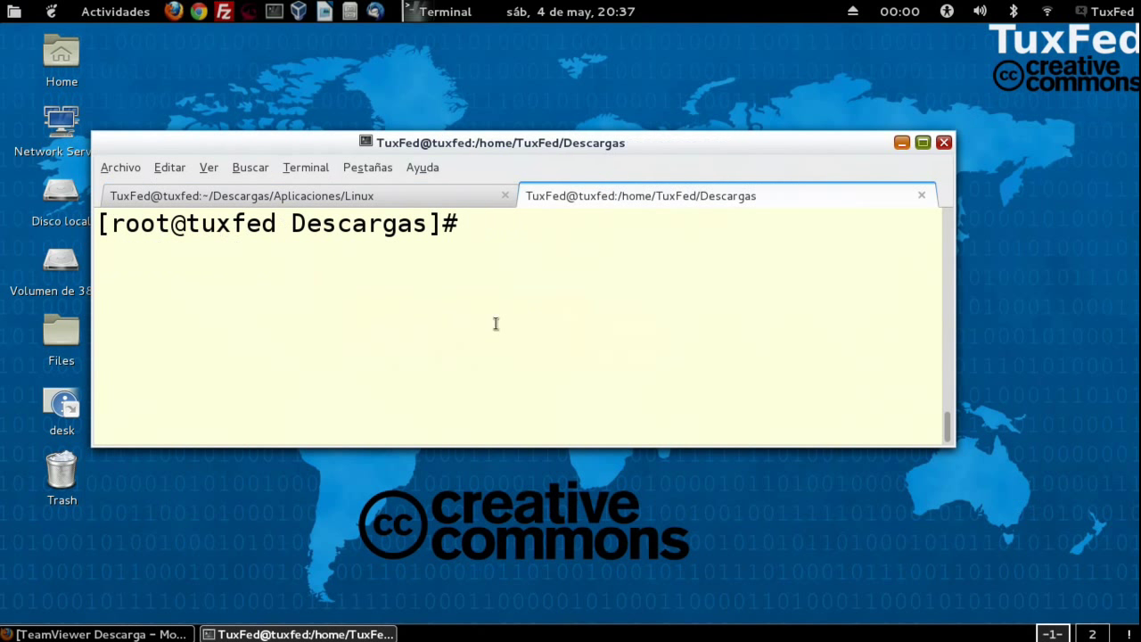
- Go up one directory with cd .. and return to the downloads folder with cd Descargas/
type("cd ..")
key("Return")
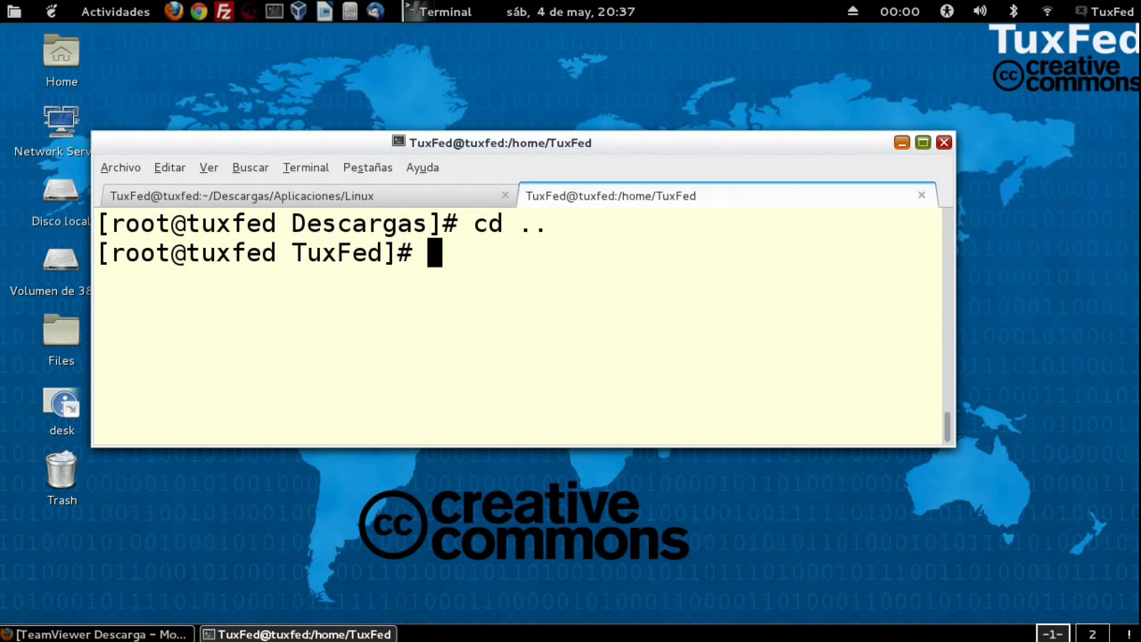
type("cd ..")
key("Up")
key("Up")
key("ctrl+u")
type("cd Descargas/")
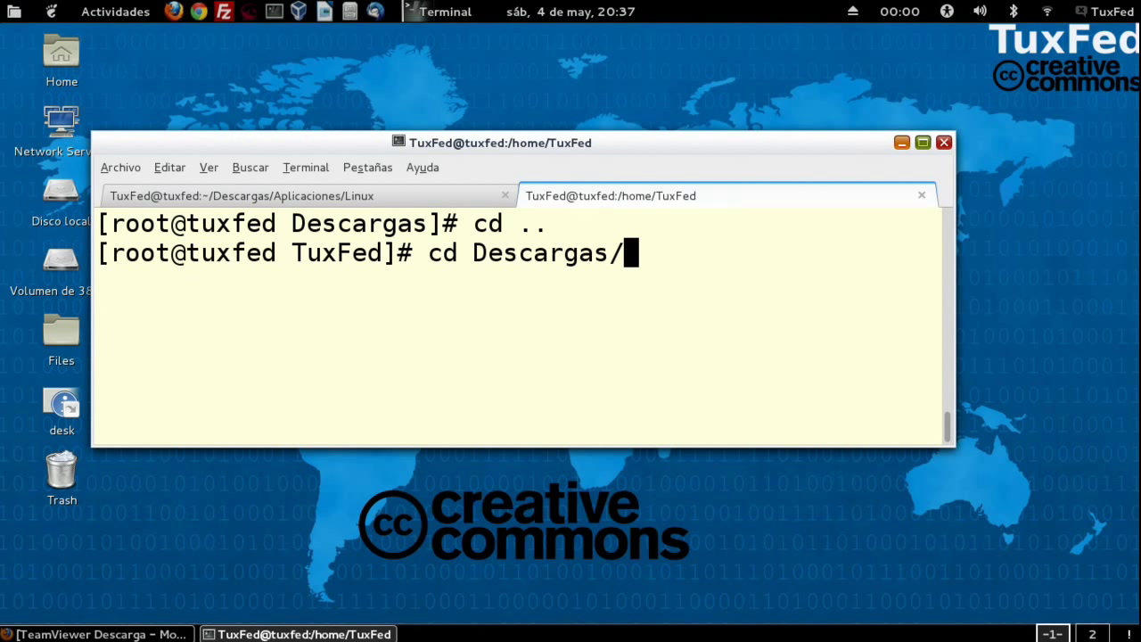
key("Return")
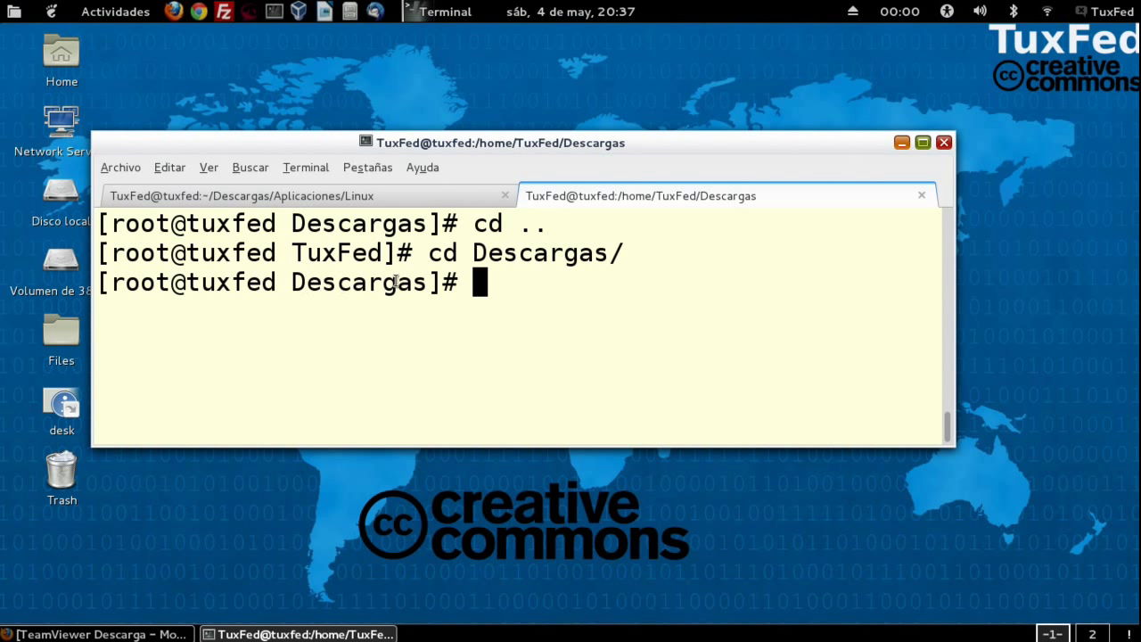
- Run rpm -ivh teamviewer_linux.rpm as root to install the package, and clear the terminal output
key("Up")
key("Up")
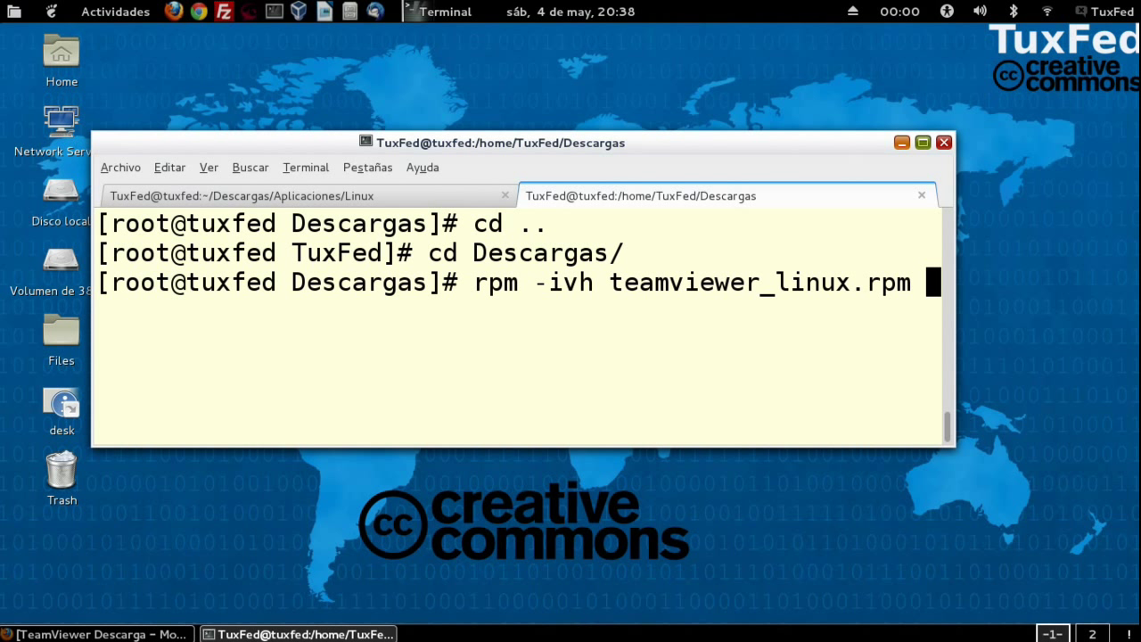
key("BackSpace")
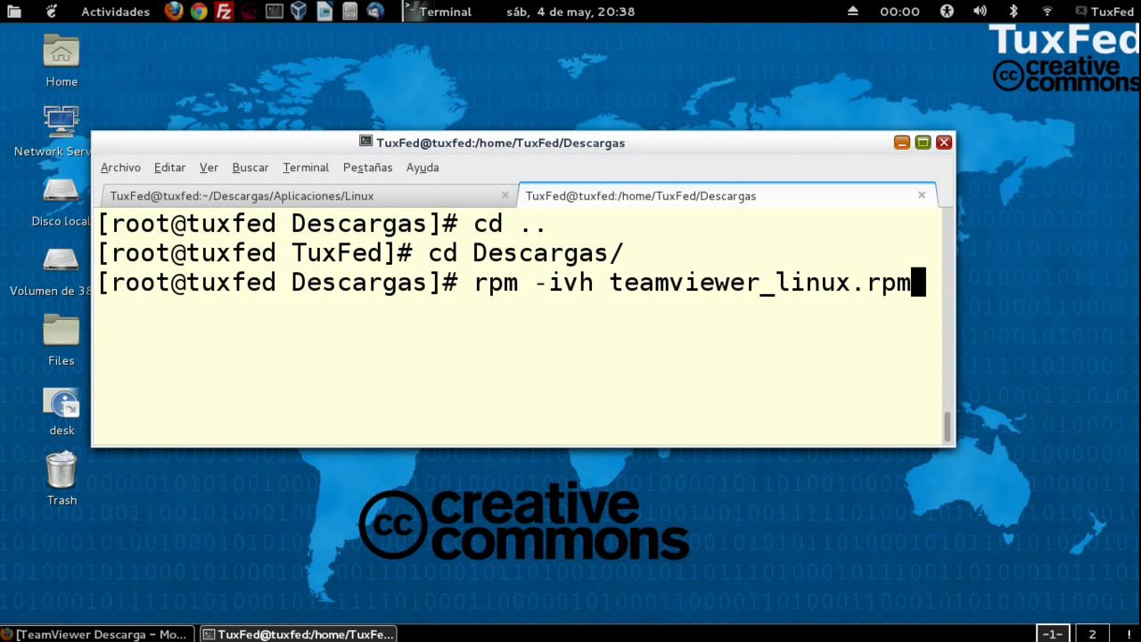
key("Return")
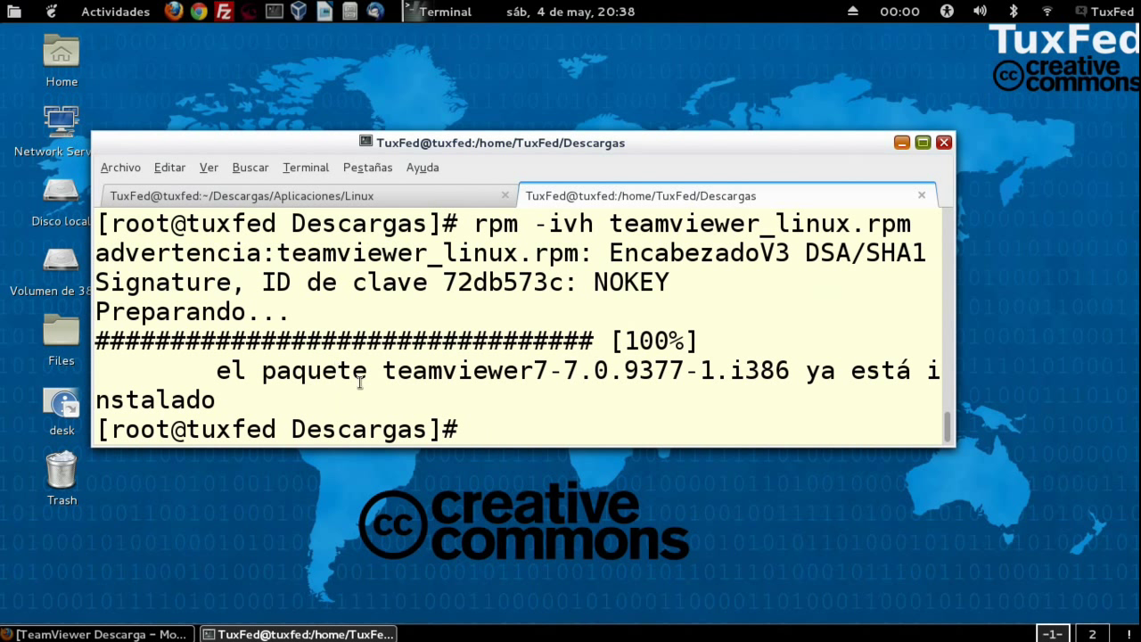
key("ctrl+l")
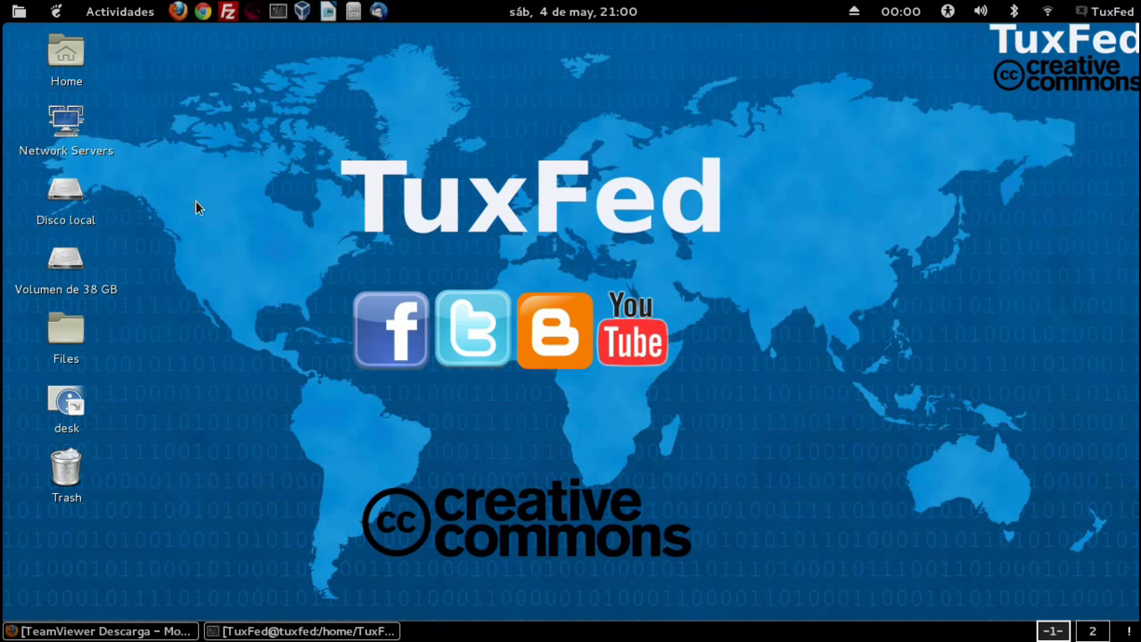
- Search the desktop's applications for "team" and launch TeamViewer 7
left_click(128, 18)
type("te")
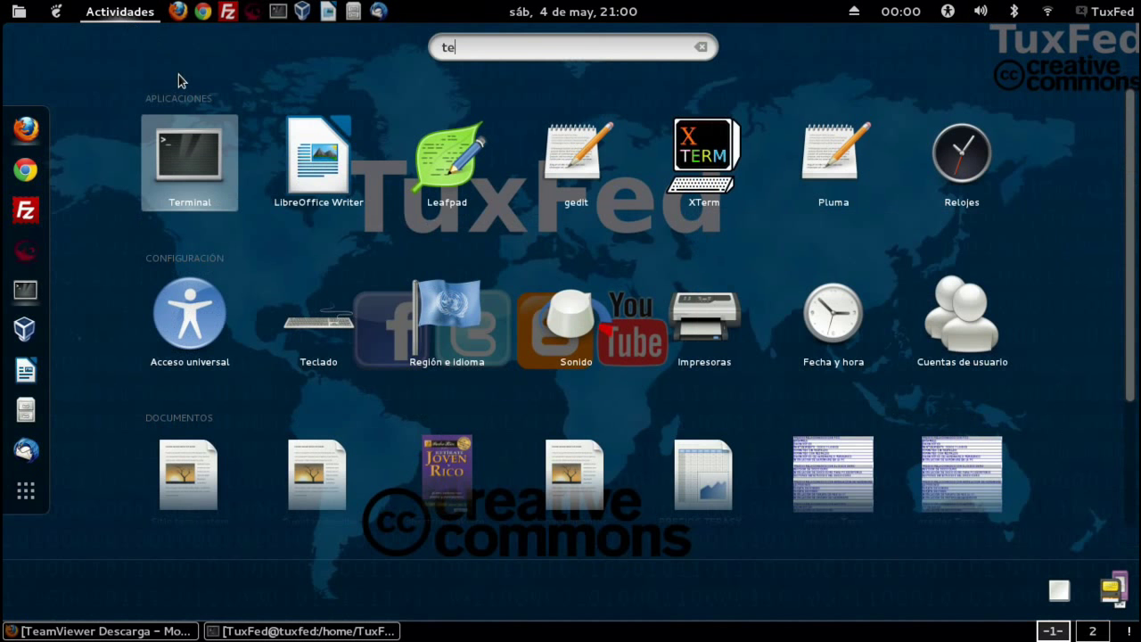
type("am")
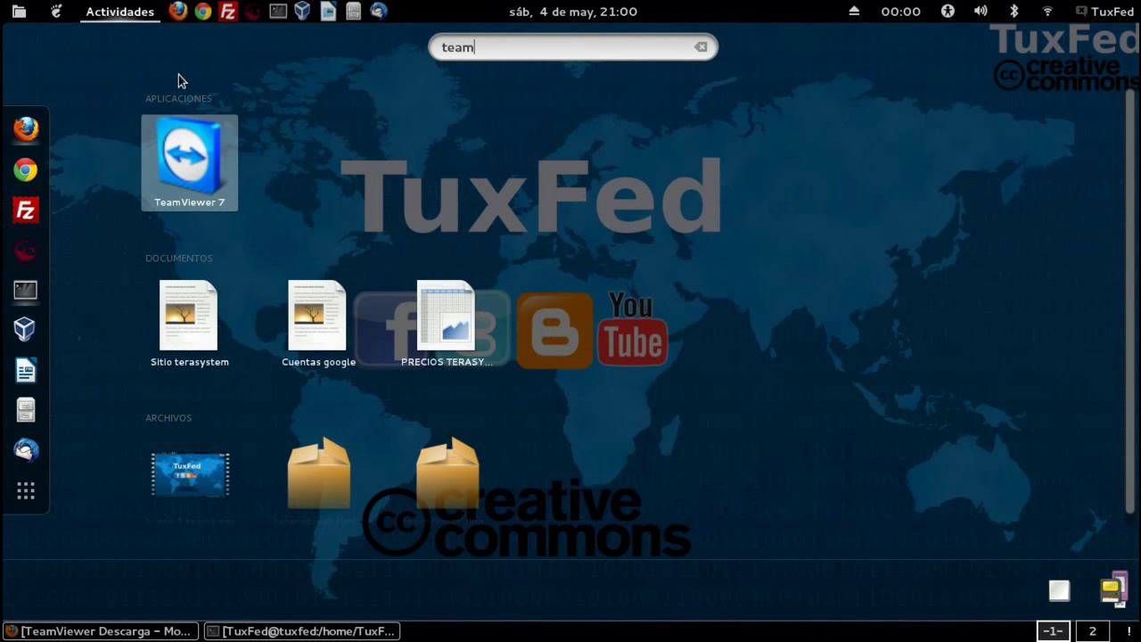
left_click(193, 164)
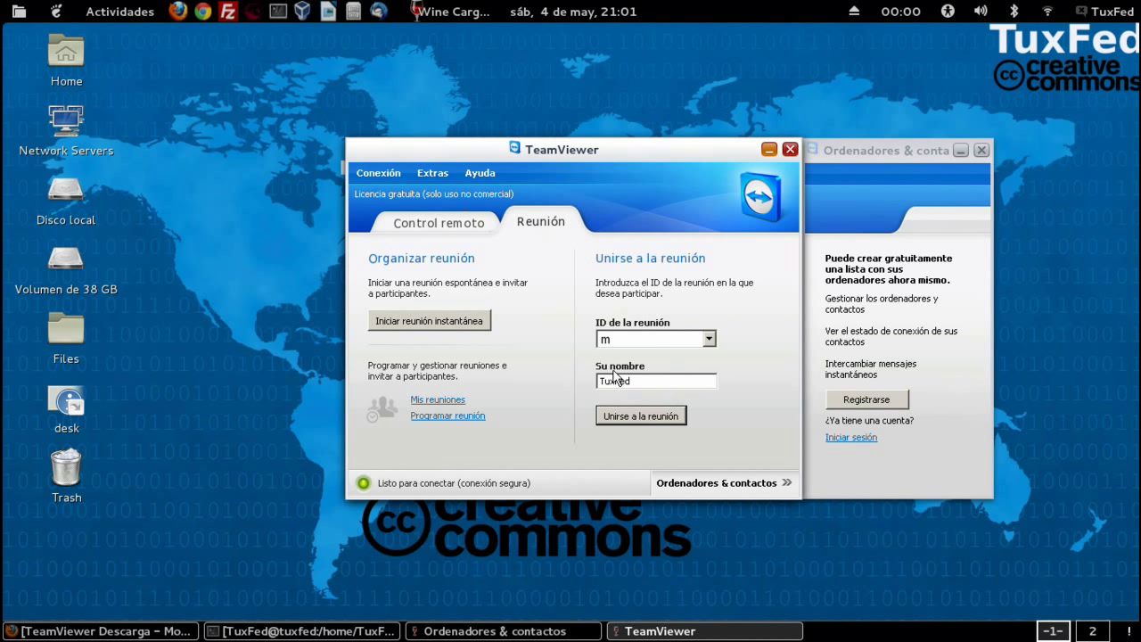
- Start an instant meeting in TeamViewer and select its meeting ID in the participants section
left_click(631, 345)
left_click(437, 323)
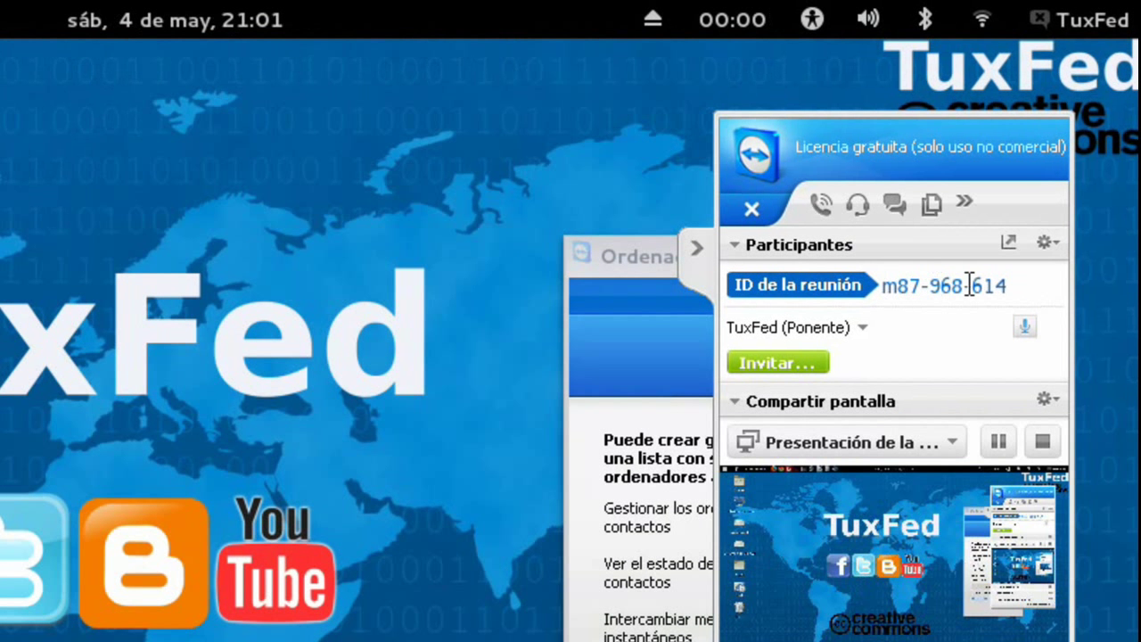
left_click_drag(1006, 289, 881, 293)
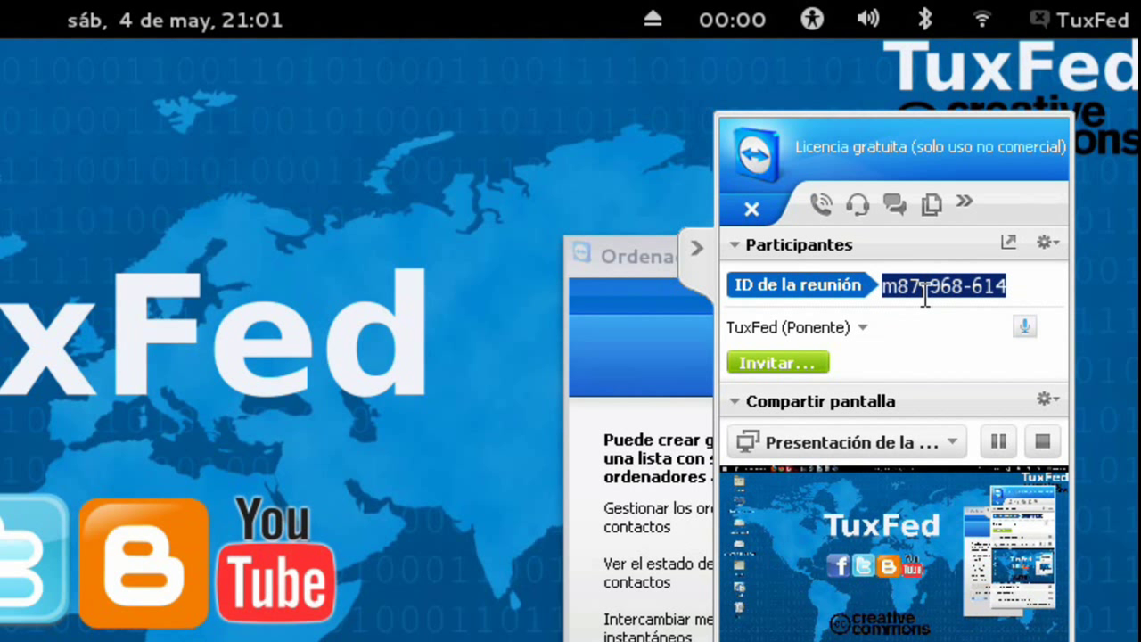
- End the meeting for all participants and close the Ordenadores & contactos window
left_click(756, 210)
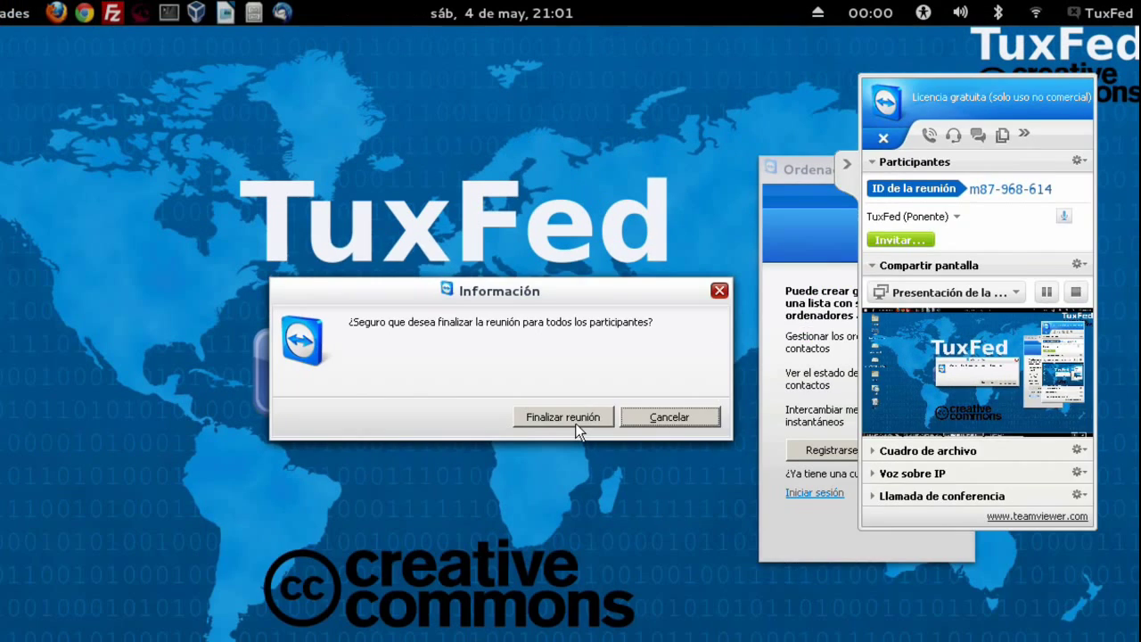
left_click(294, 631)
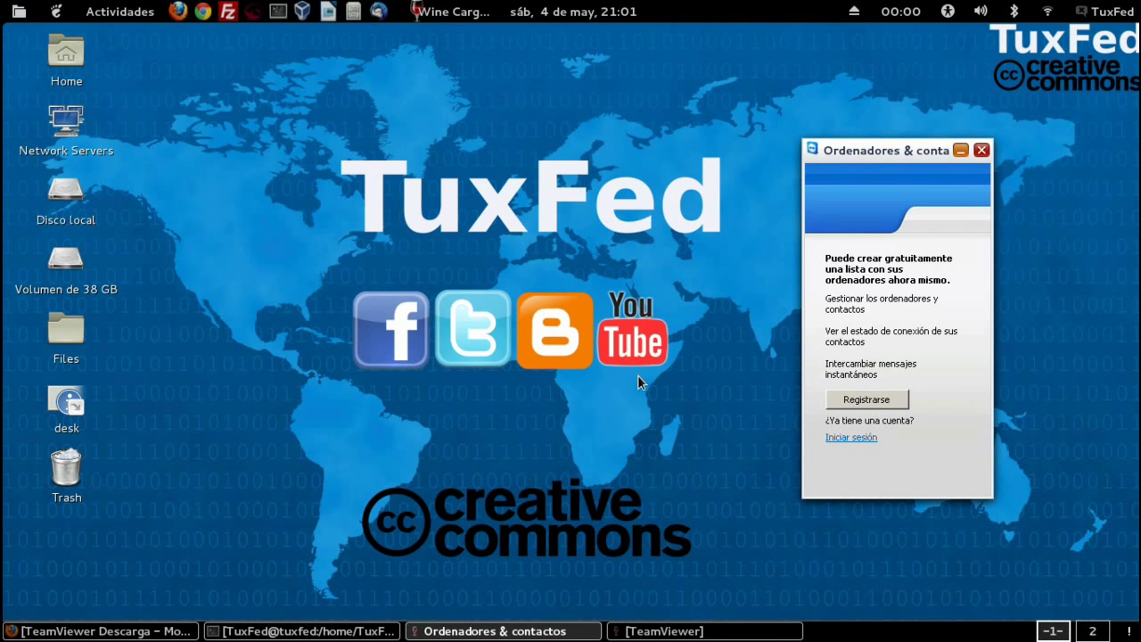
left_click(980, 152)
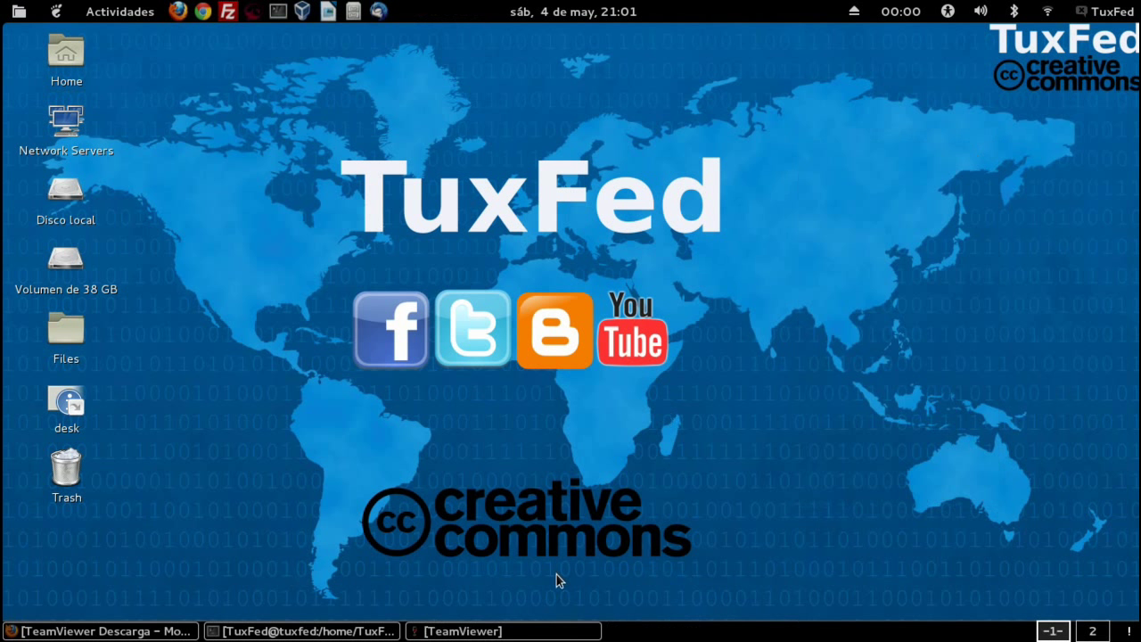
- Bring back the main TeamViewer window, view the account dialog for Mis reuniones, and close it
left_click(528, 632)
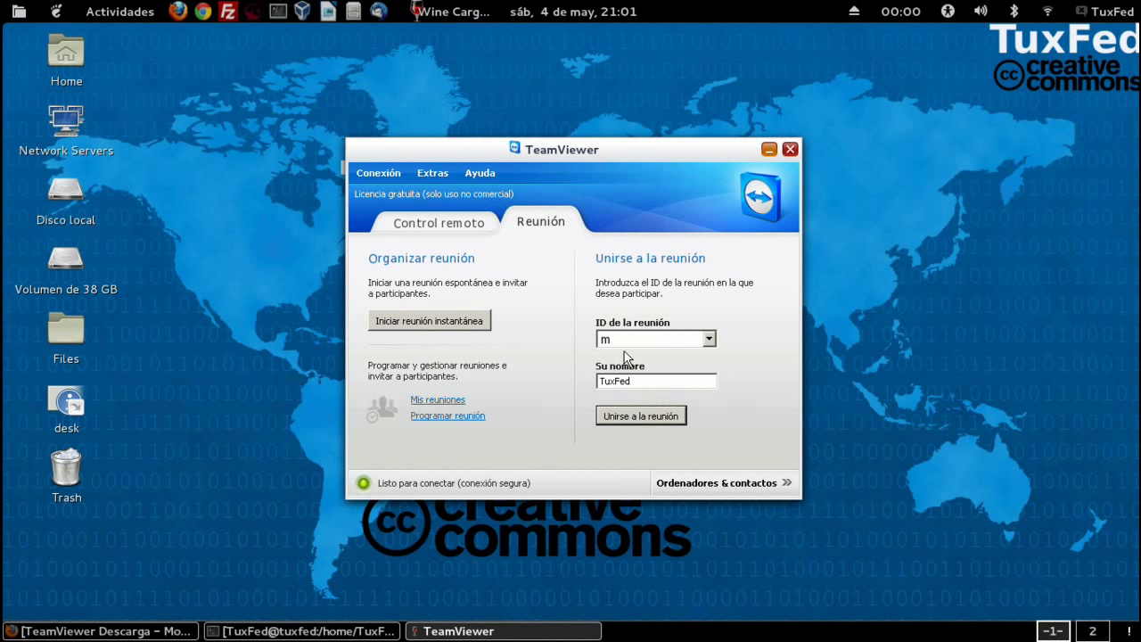
left_click_drag(615, 340, 595, 348)
left_click(438, 400)
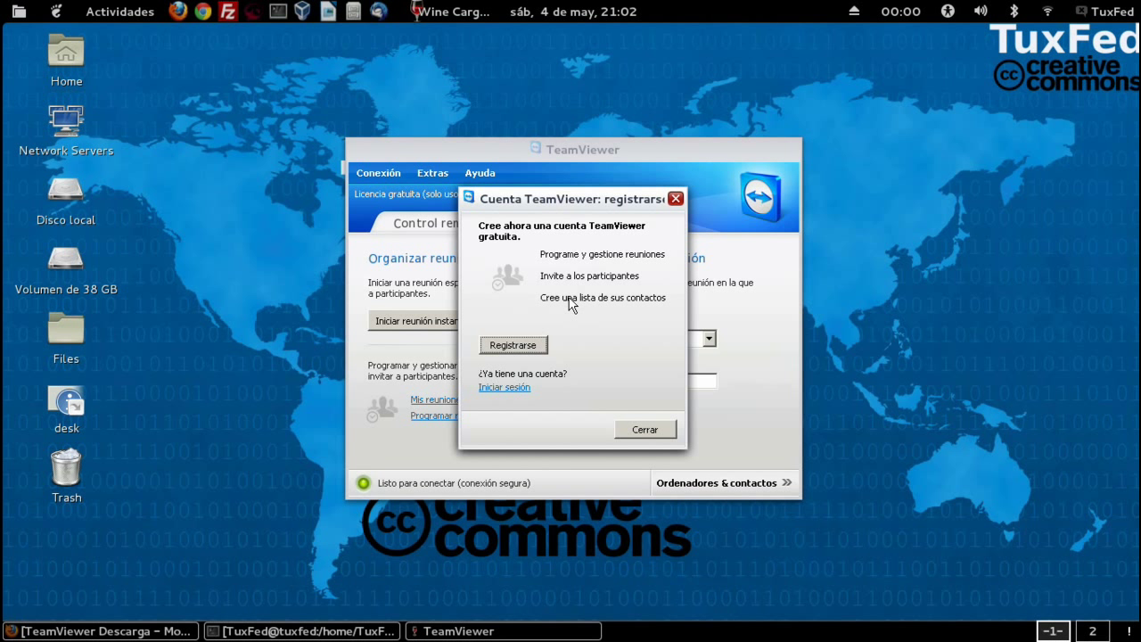
left_click(676, 198)
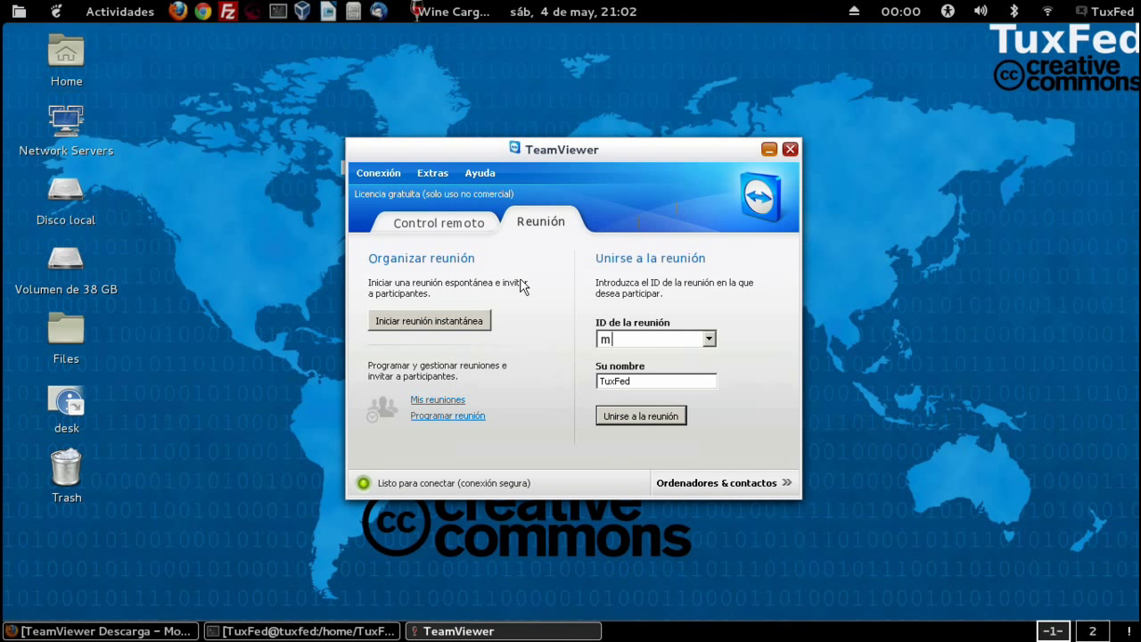
- Show the remote control options, set the connection mode to Transferencia de archivos, and place the cursor in the partner ID
left_click(452, 225)
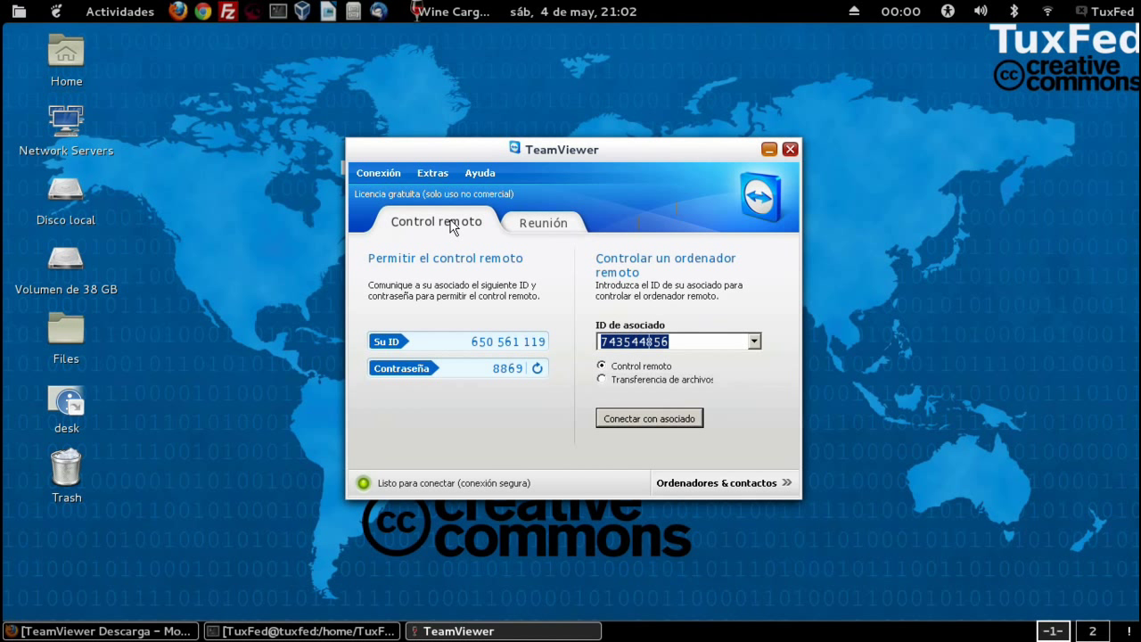
left_click(641, 370)
left_click(637, 369)
left_click(642, 379)
left_click(663, 342)
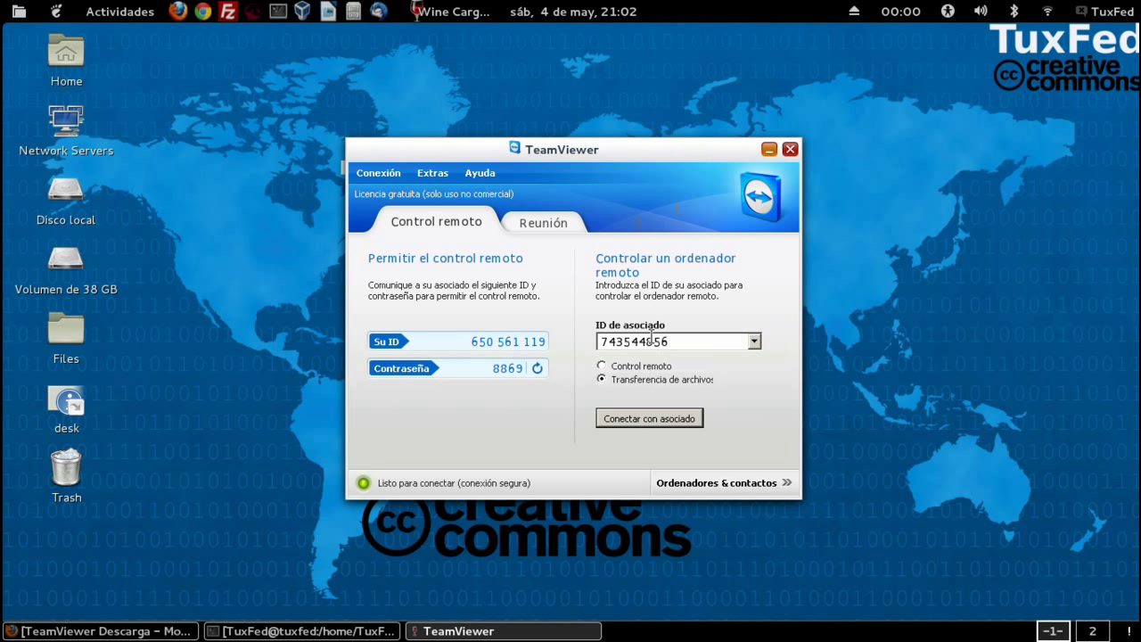
left_click(651, 340)
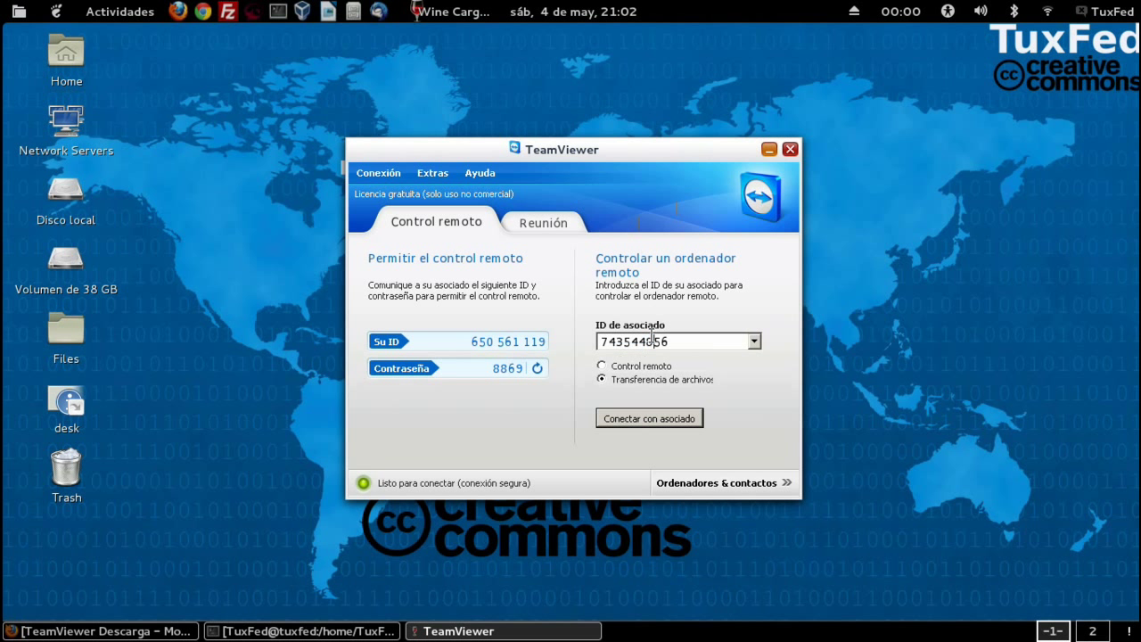
- Connect to the partner in file transfer mode with the partner's session password and choose Escritorio from the remote computer's locations
left_click(649, 421)
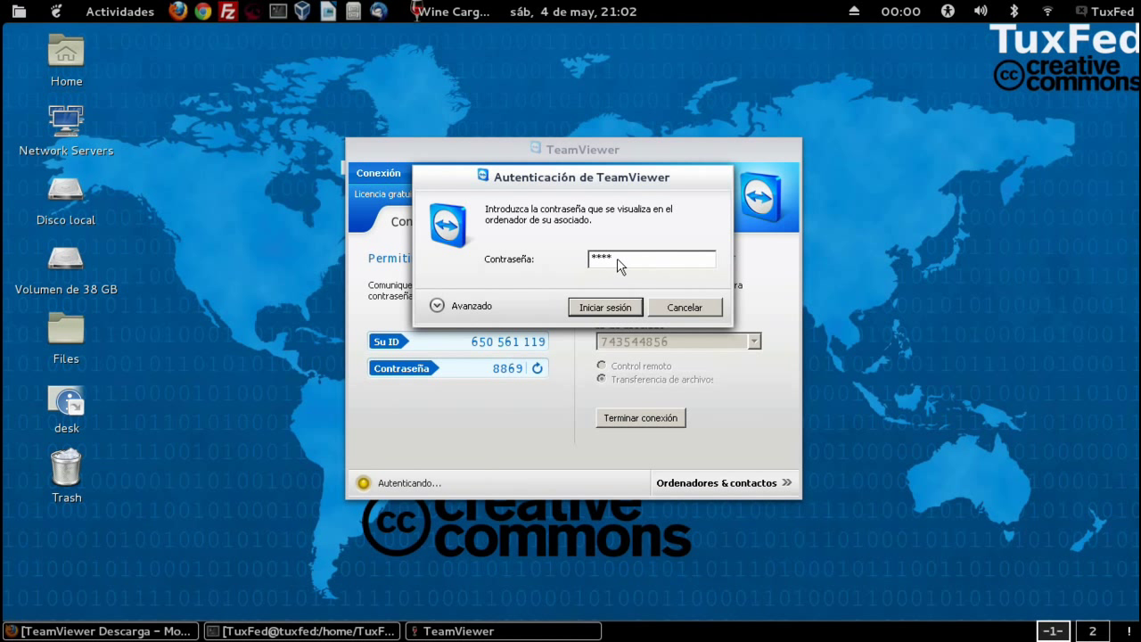
key("Return")
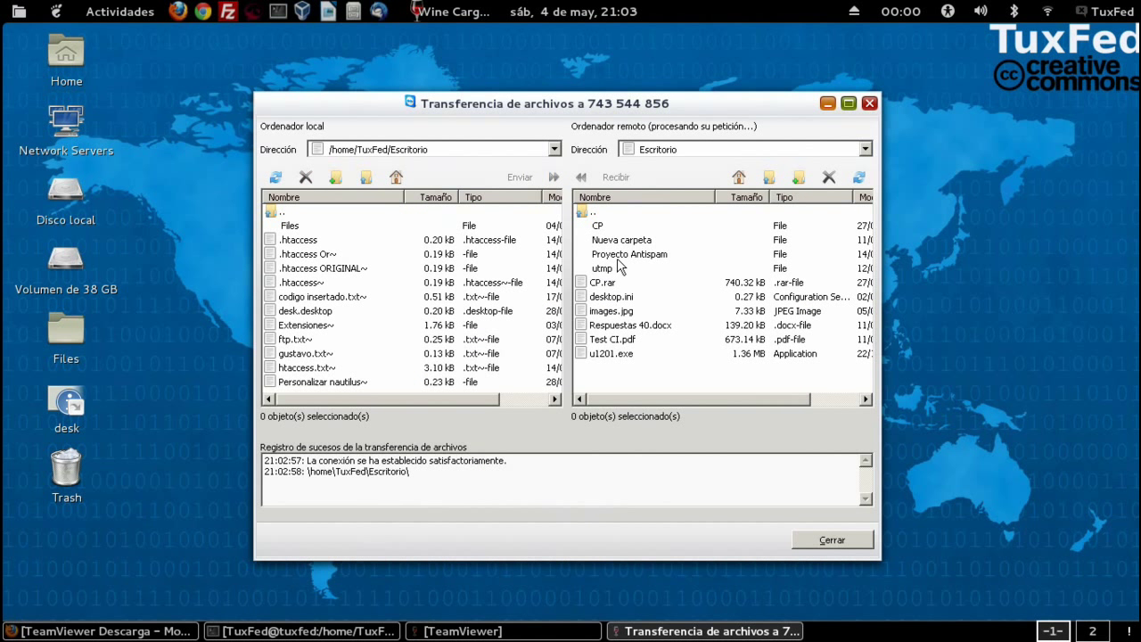
left_click(749, 150)
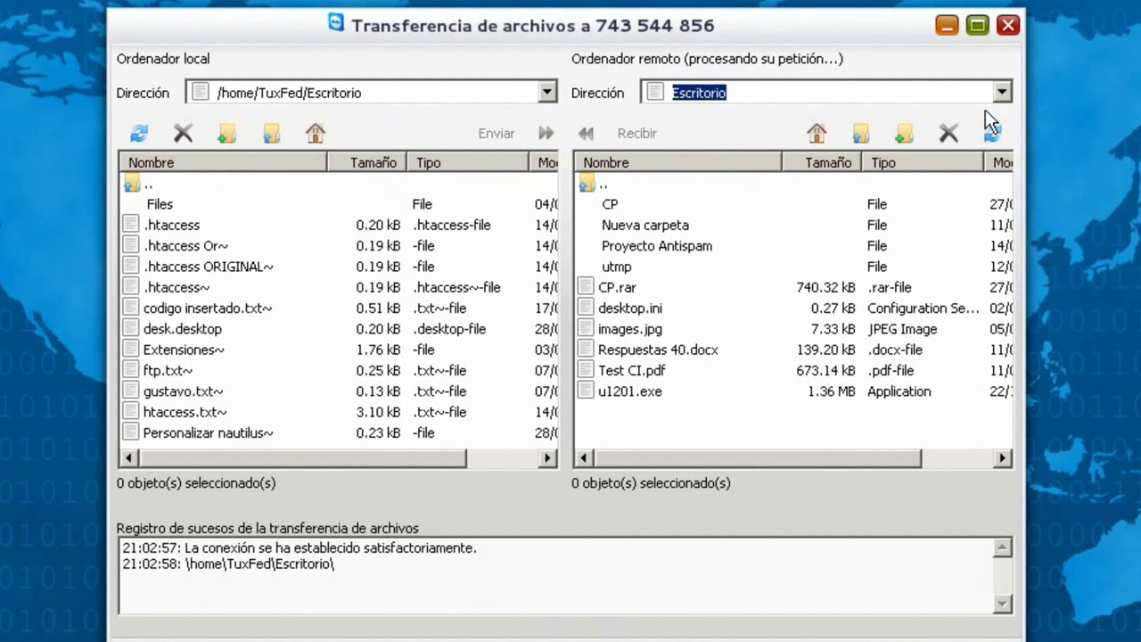
left_click(905, 132)
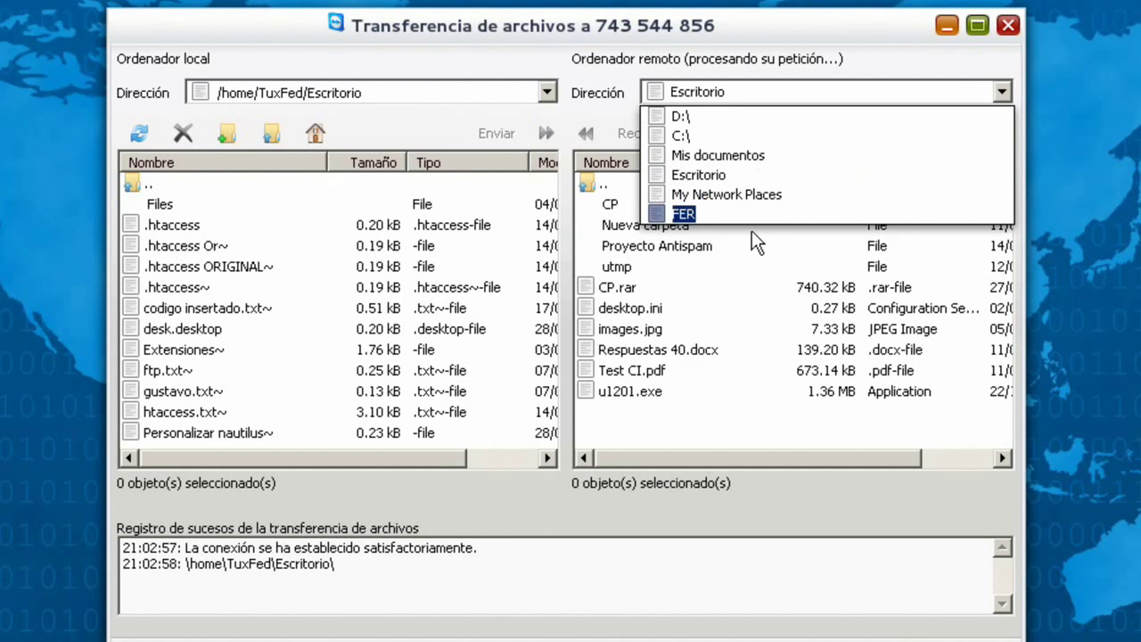
left_click(697, 176)
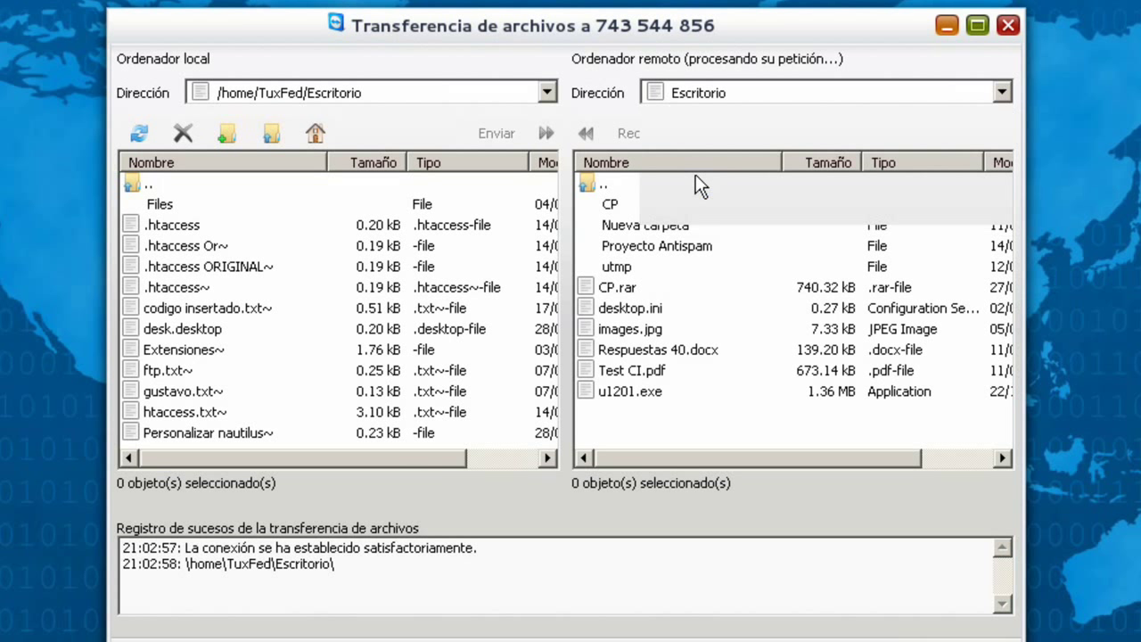
- Receive CP.rar from the remote computer into the local Escritorio folder and select the copy on the local desktop
left_click(644, 293)
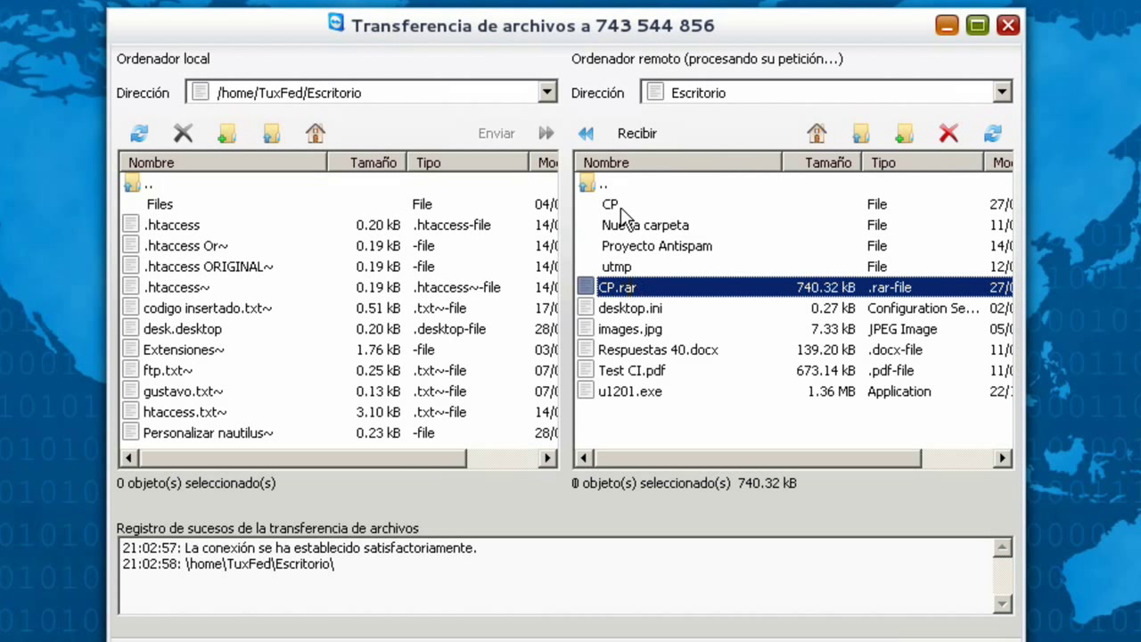
left_click(622, 147)
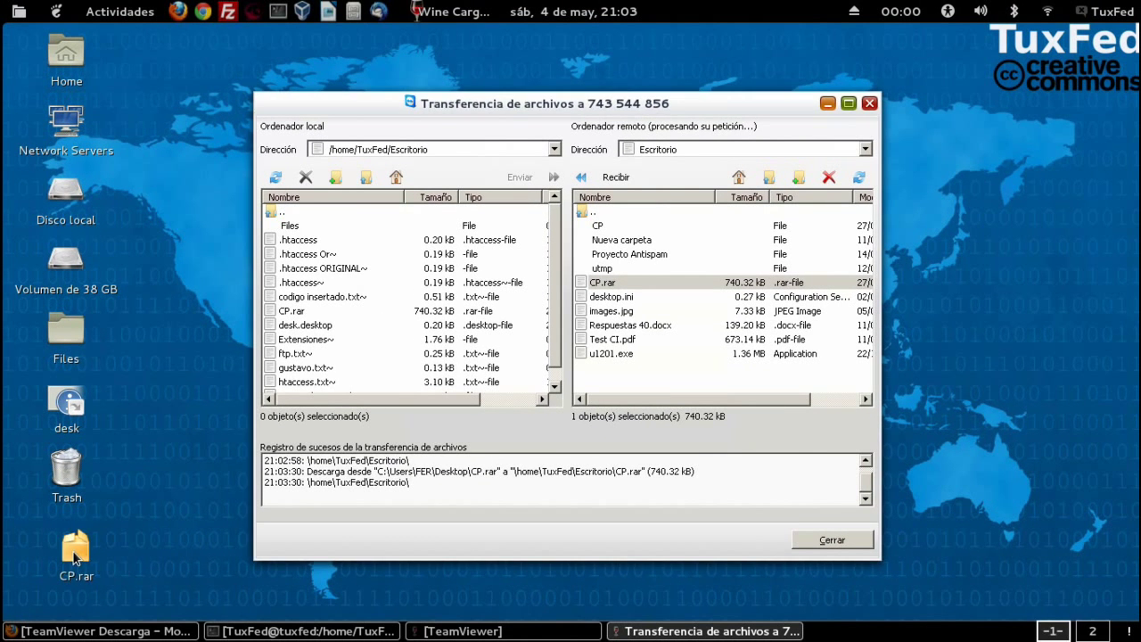
left_click(75, 557)
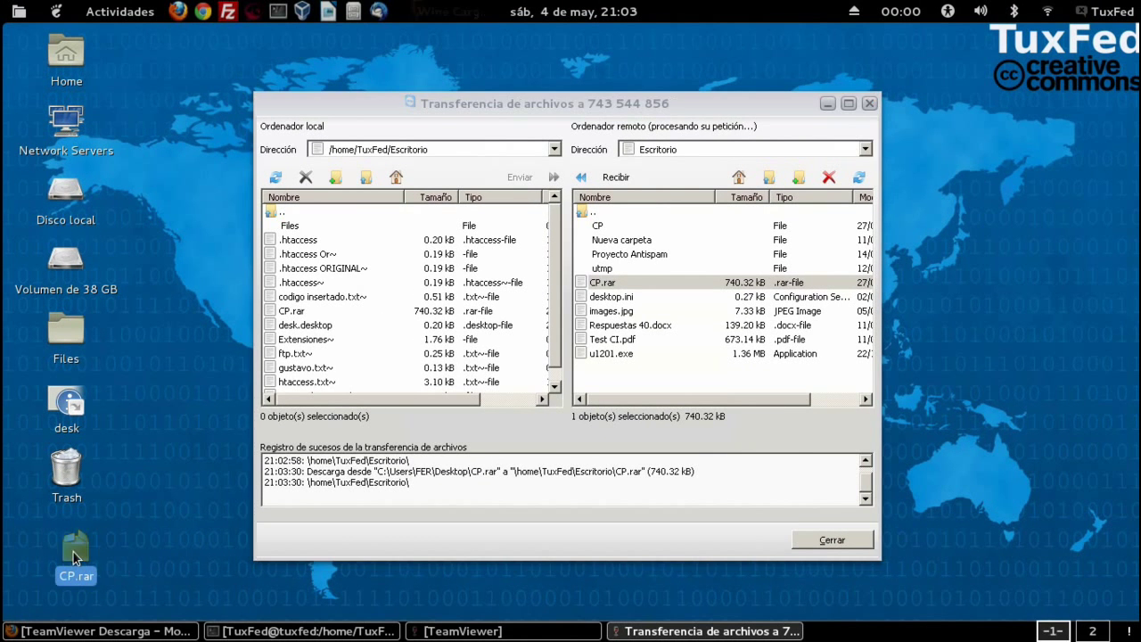
- Check the local computer's address list and close the file transfer session
left_click(553, 148)
left_click(554, 150)
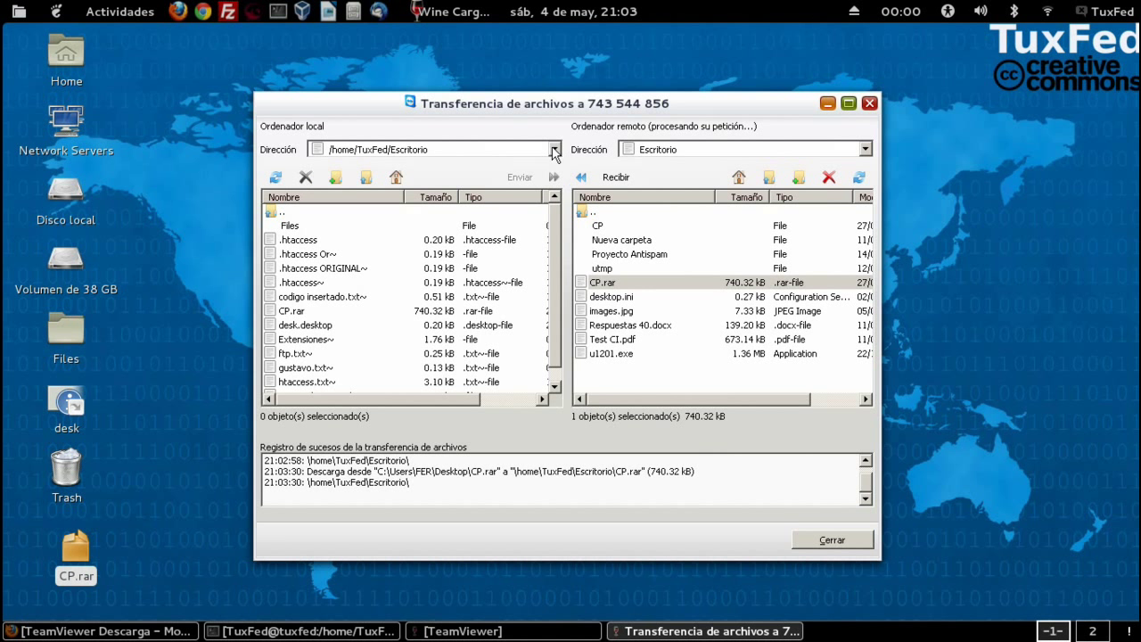
left_click(818, 541)
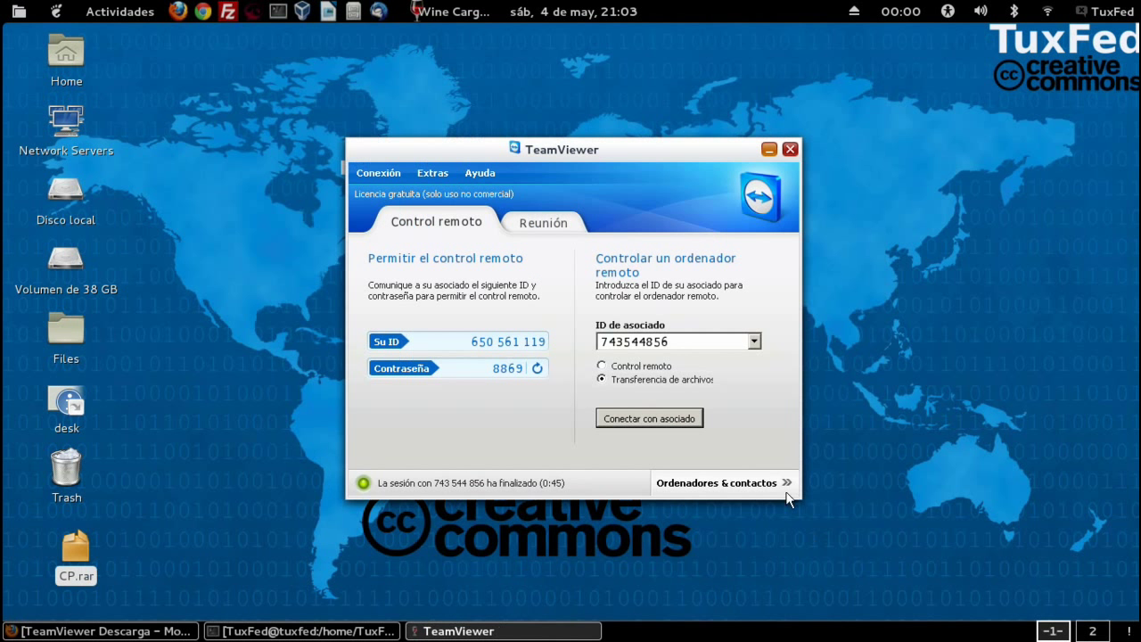
- Set the connection mode to Control remoto, connect to the same partner ID, and log in with the partner's session password
left_click(649, 369)
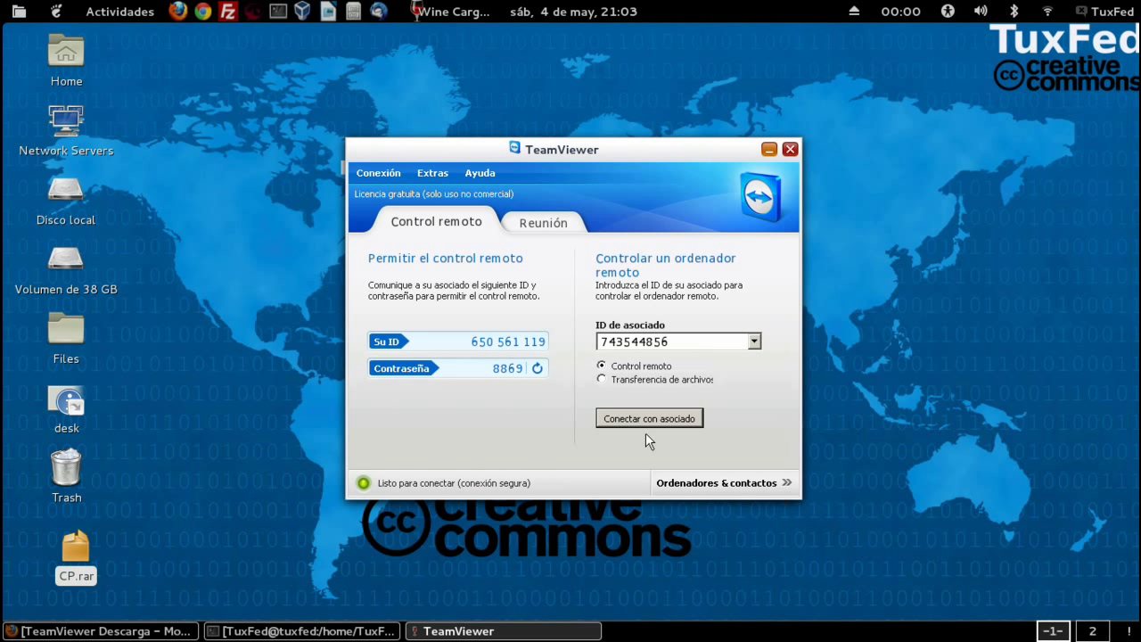
double_click(661, 340)
left_click(661, 341)
left_click(654, 418)
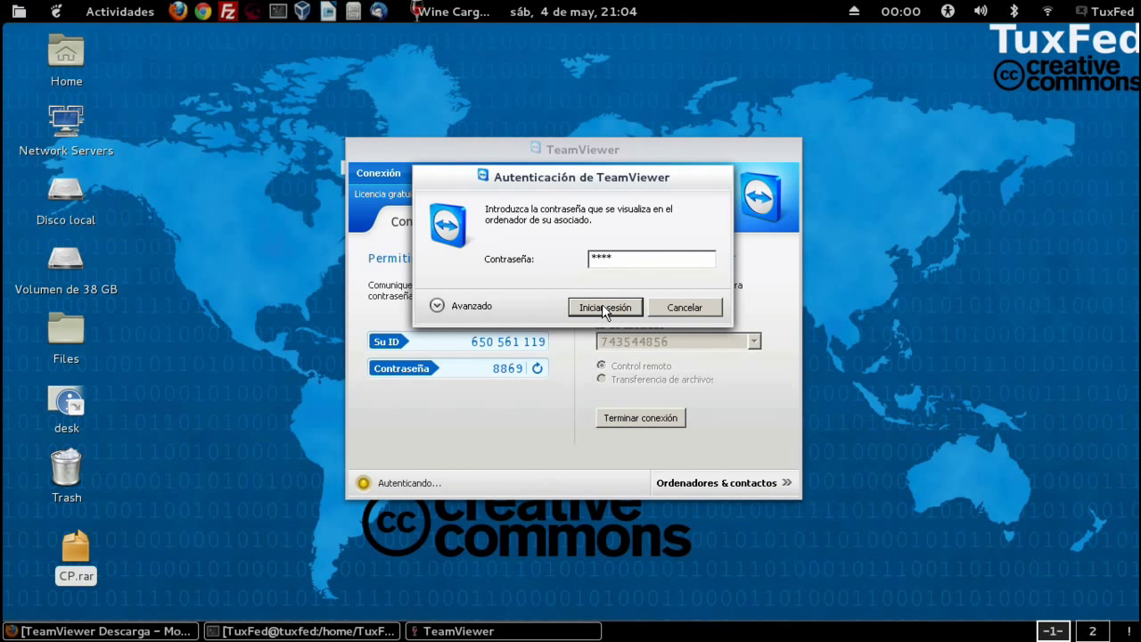
left_click(606, 308)
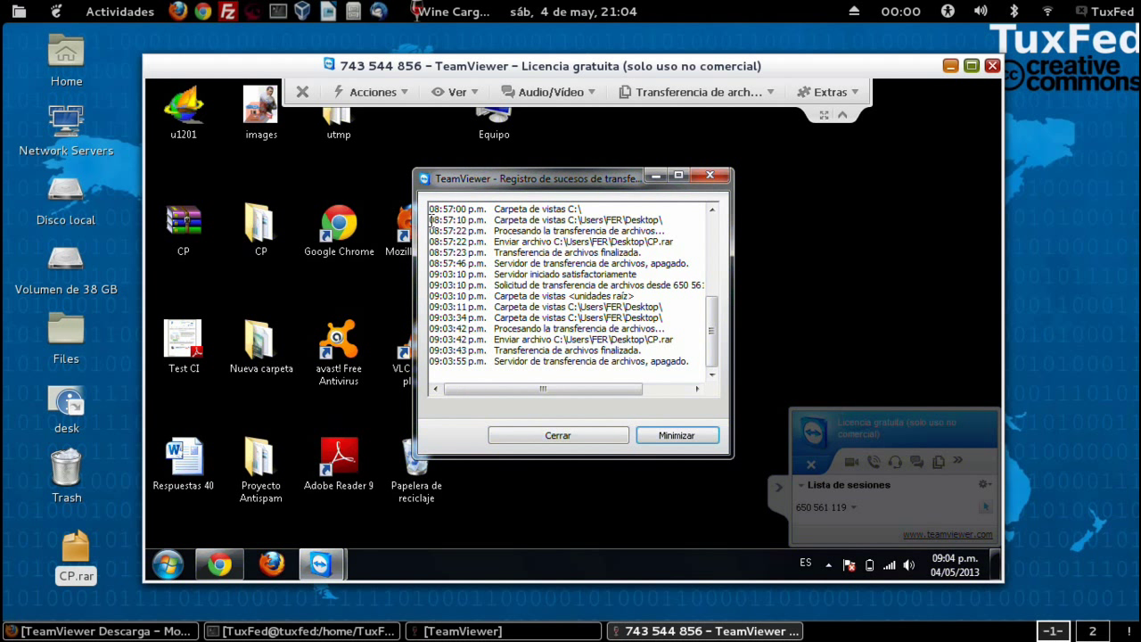
- Highlight the entries in the remote computer's file transfer log and close it, and open the remote Panel de control
left_click_drag(430, 219, 583, 392)
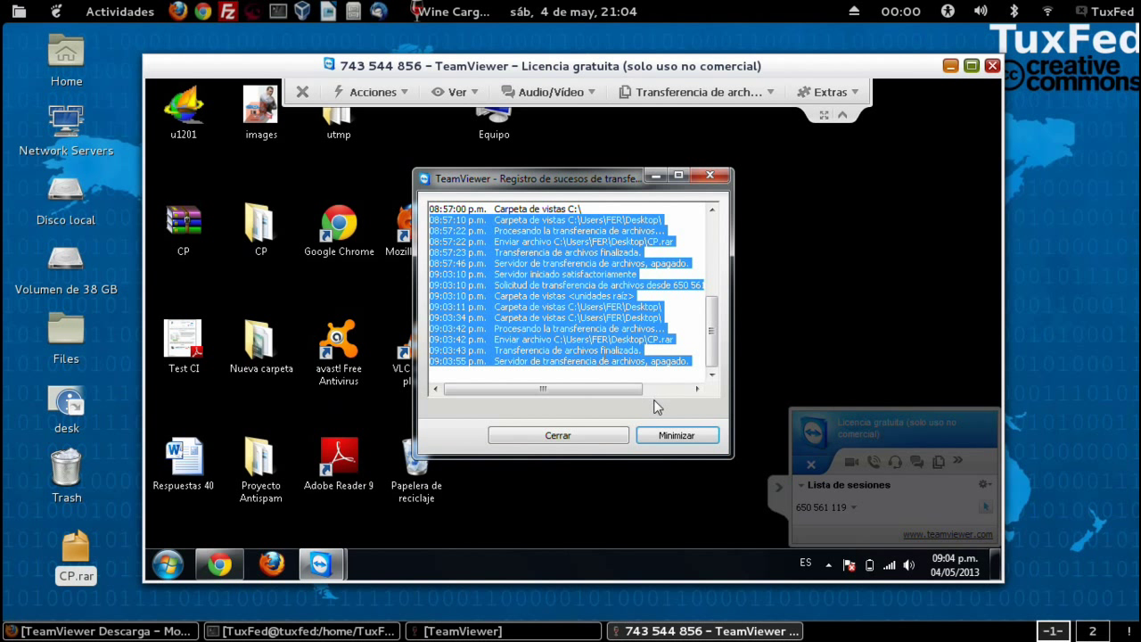
left_click(567, 443)
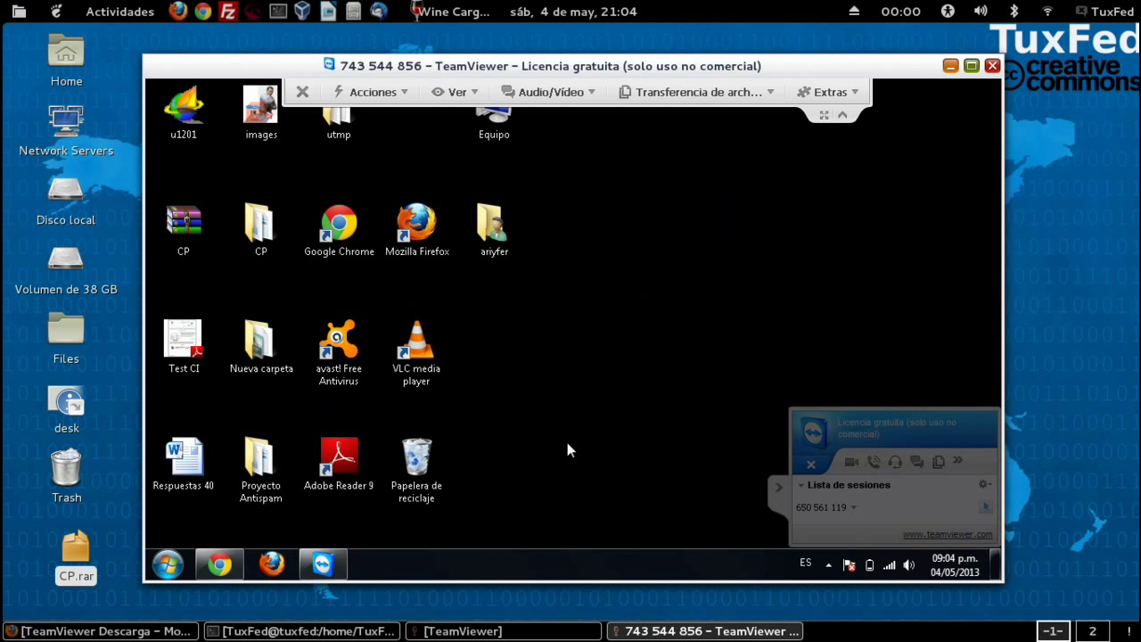
left_click(170, 567)
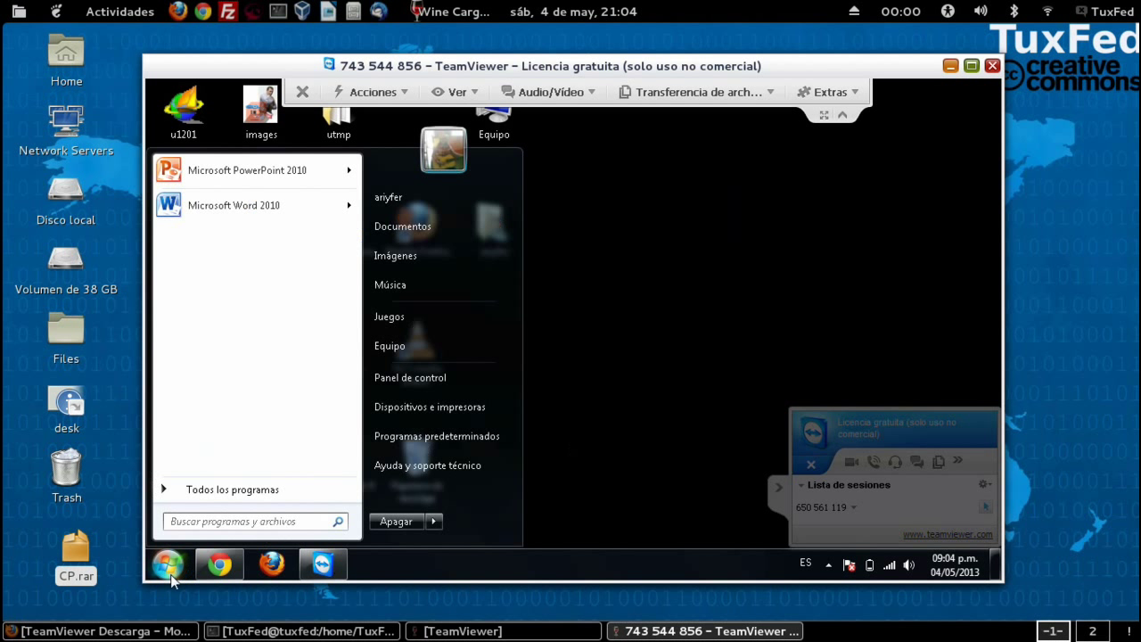
left_click(433, 376)
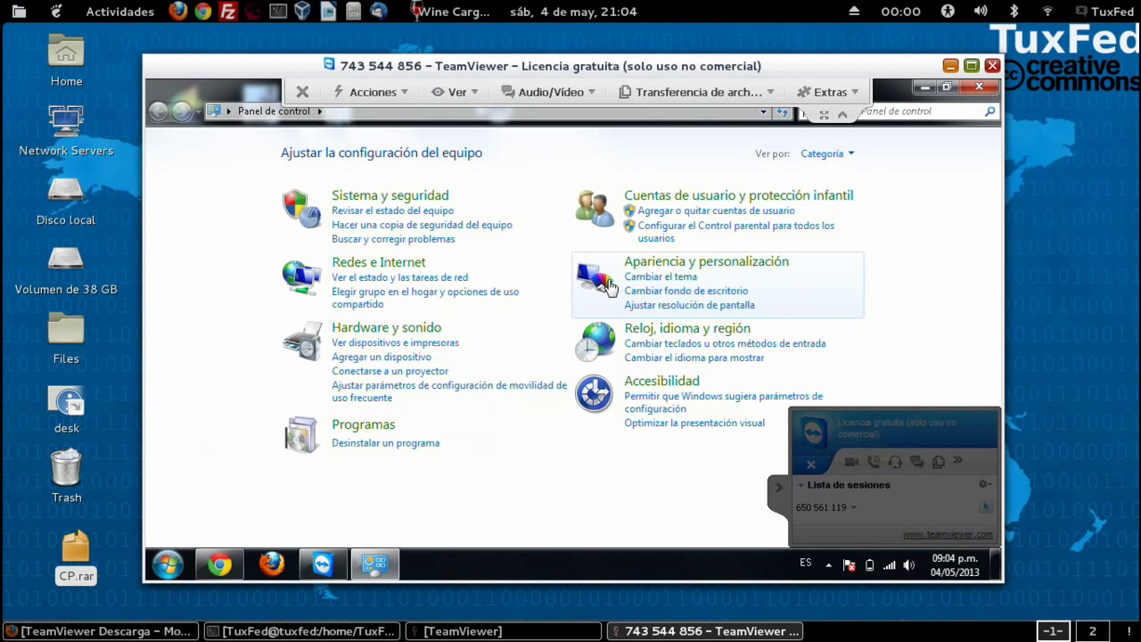